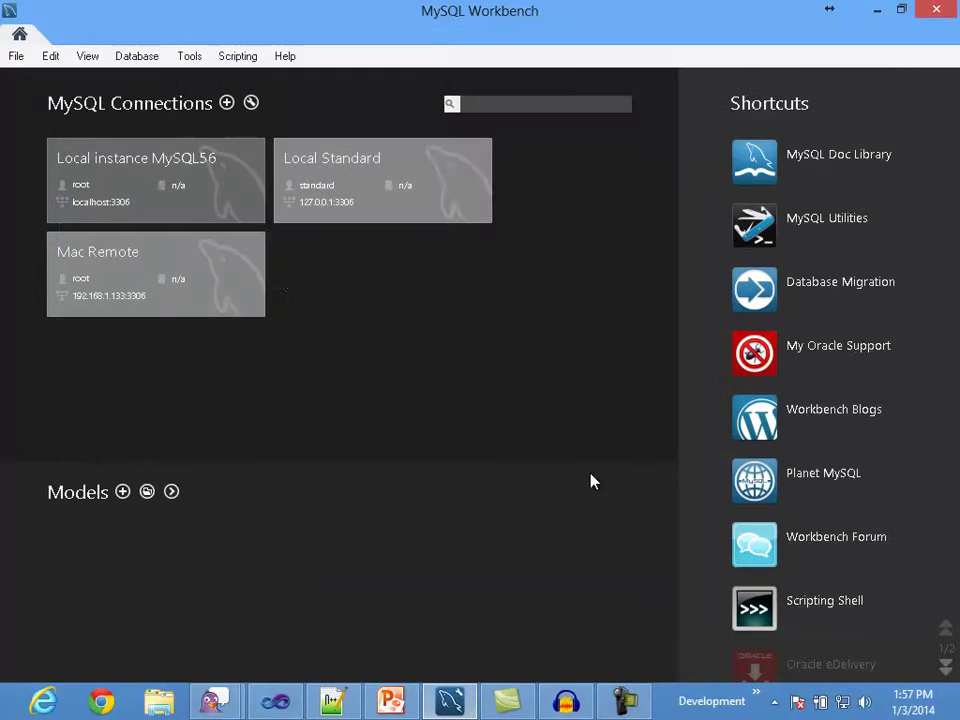
# Step: Reveal the MEB Configuration, Backup Profiles, Job Scheduling and Backup Operations and Data bullets
pyautogui.click(169, 305)
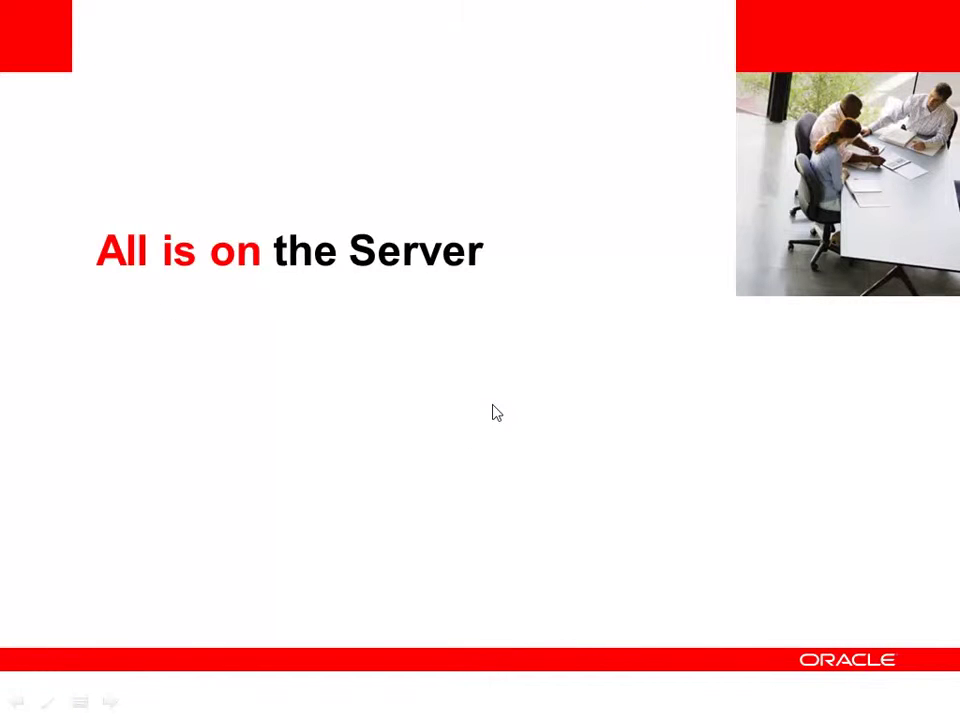
pyautogui.click(657, 433)
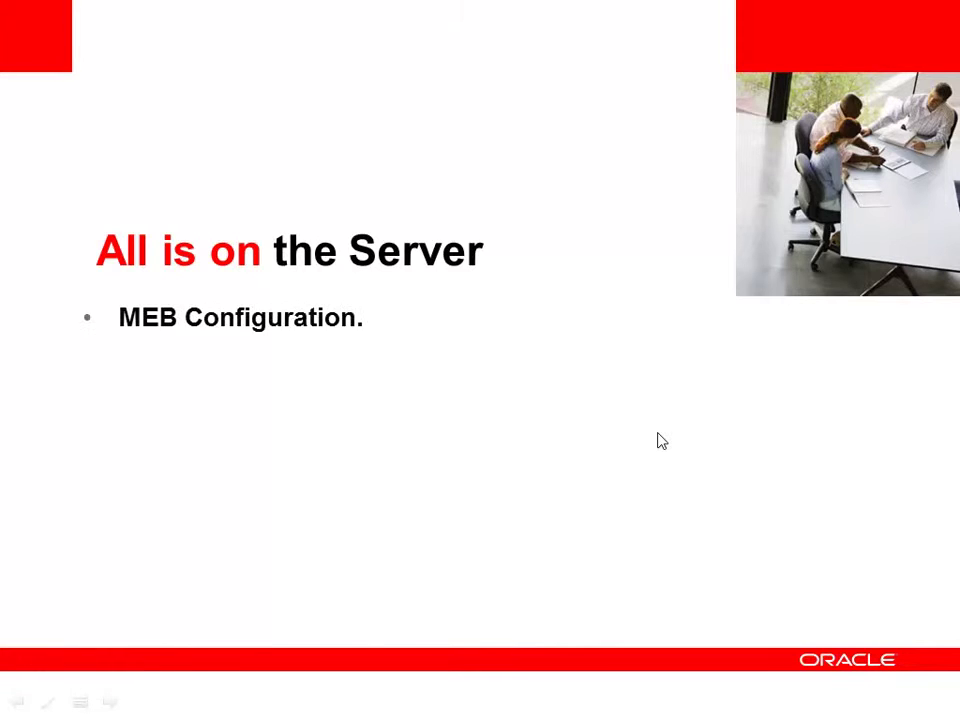
pyautogui.click(658, 434)
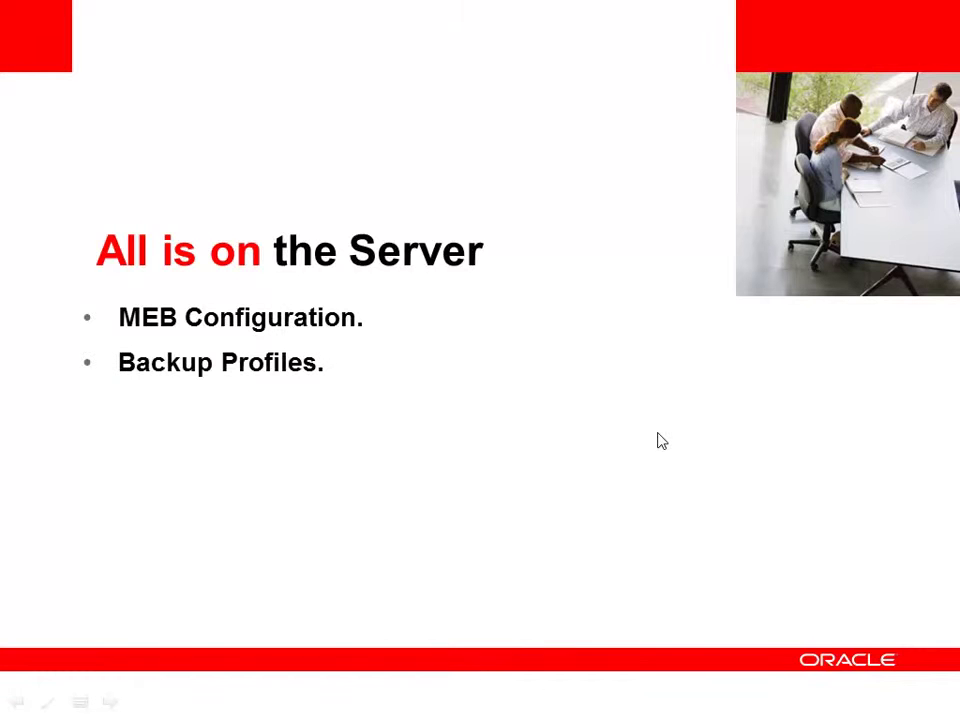
pyautogui.click(658, 434)
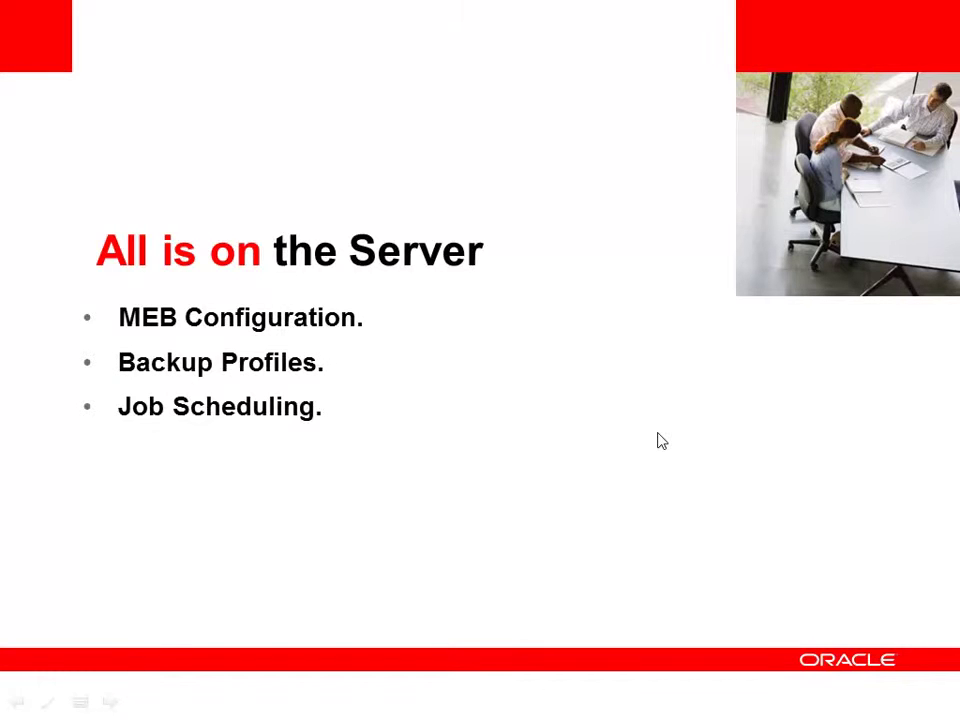
pyautogui.click(658, 434)
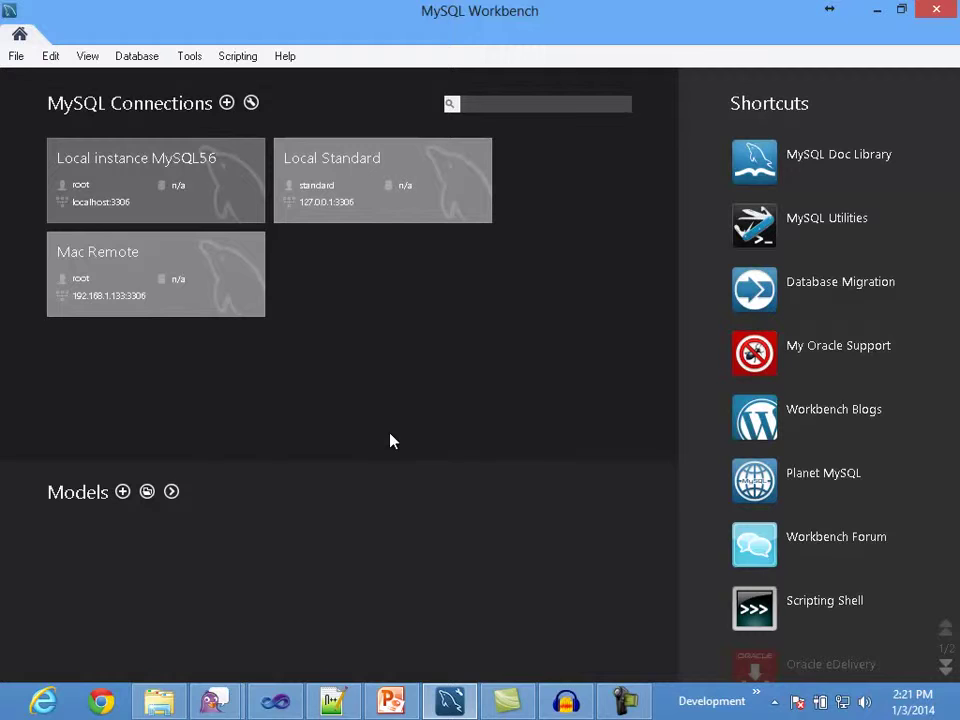
# Step: Connect to Local instance MySQL56 and open its Online Backup page
pyautogui.click(180, 196)
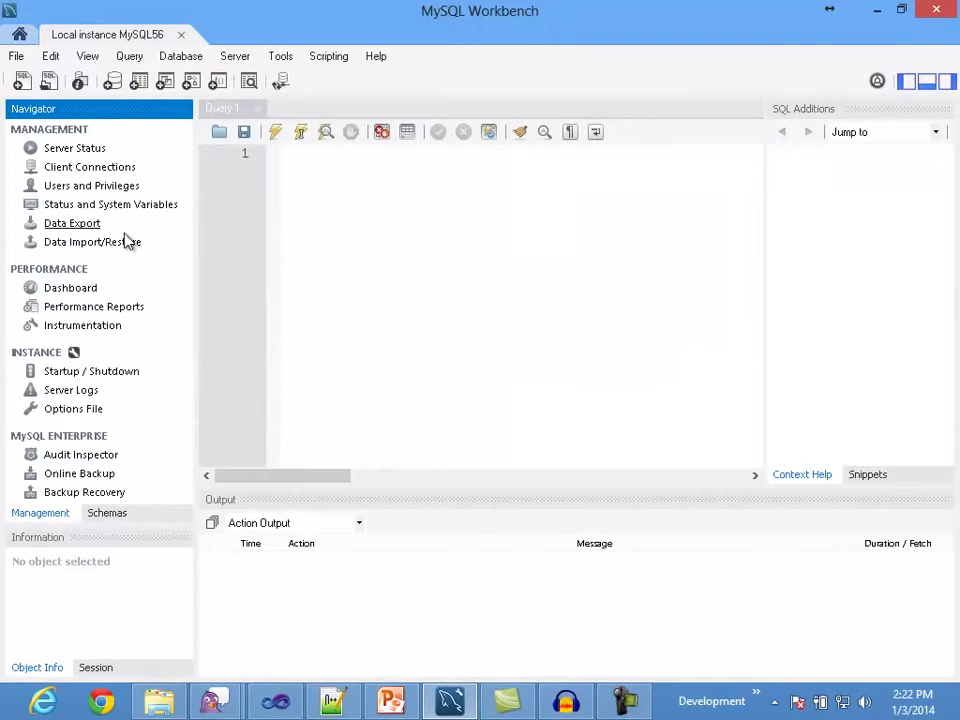
pyautogui.click(88, 476)
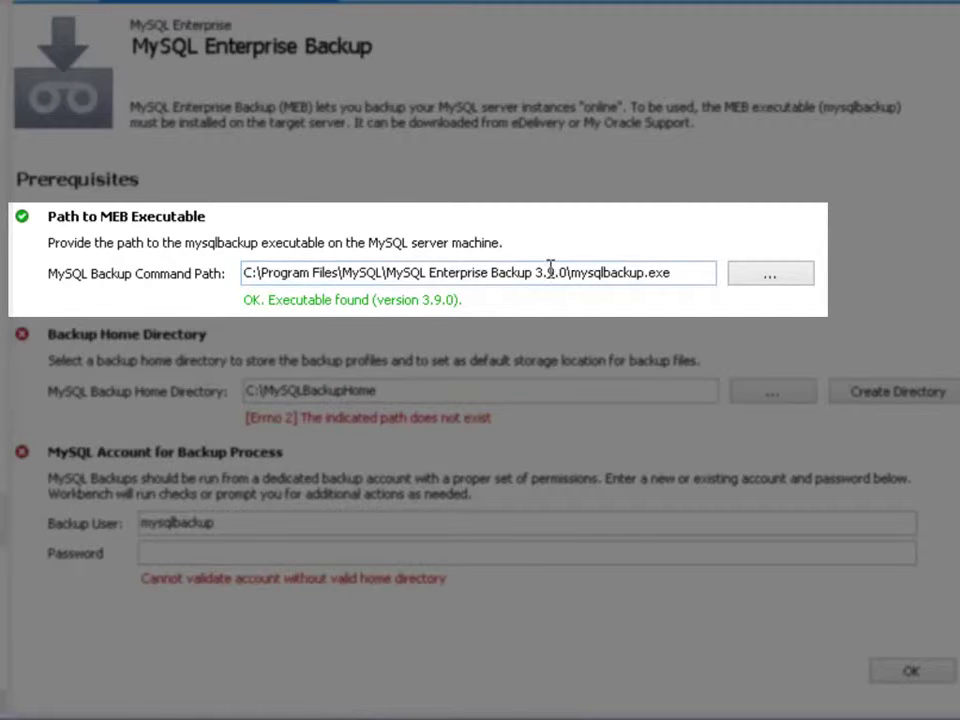
# Step: Select the MySQL Backup Command Path and browse for the mysqlbackup executable
pyautogui.click(700, 273)
pyautogui.moveTo(670, 274); pyautogui.dragTo(242, 280)
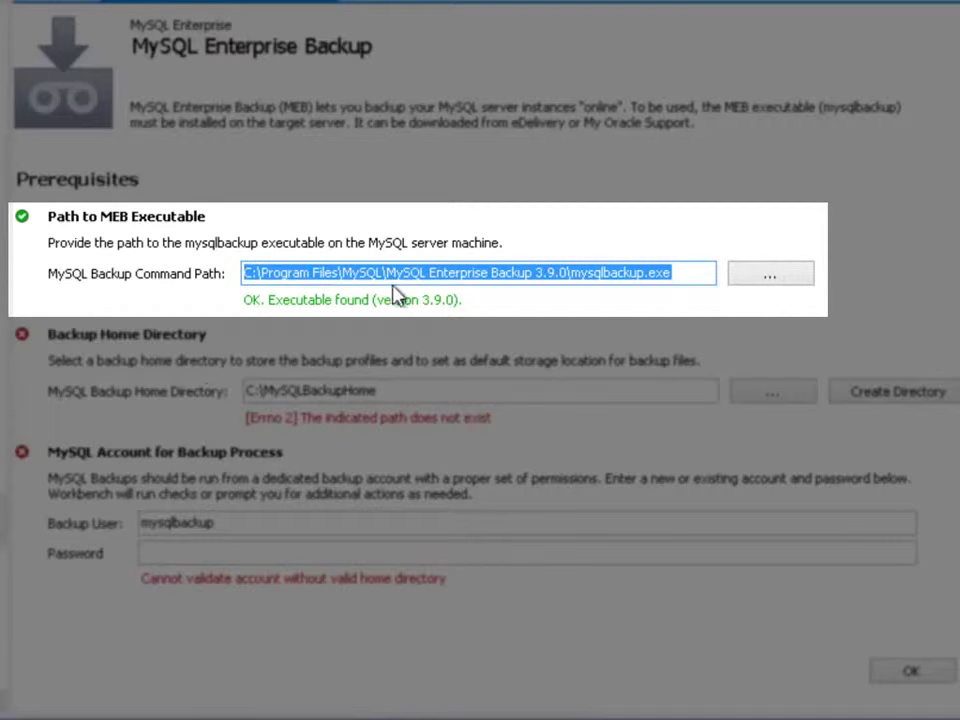
pyautogui.click(689, 270)
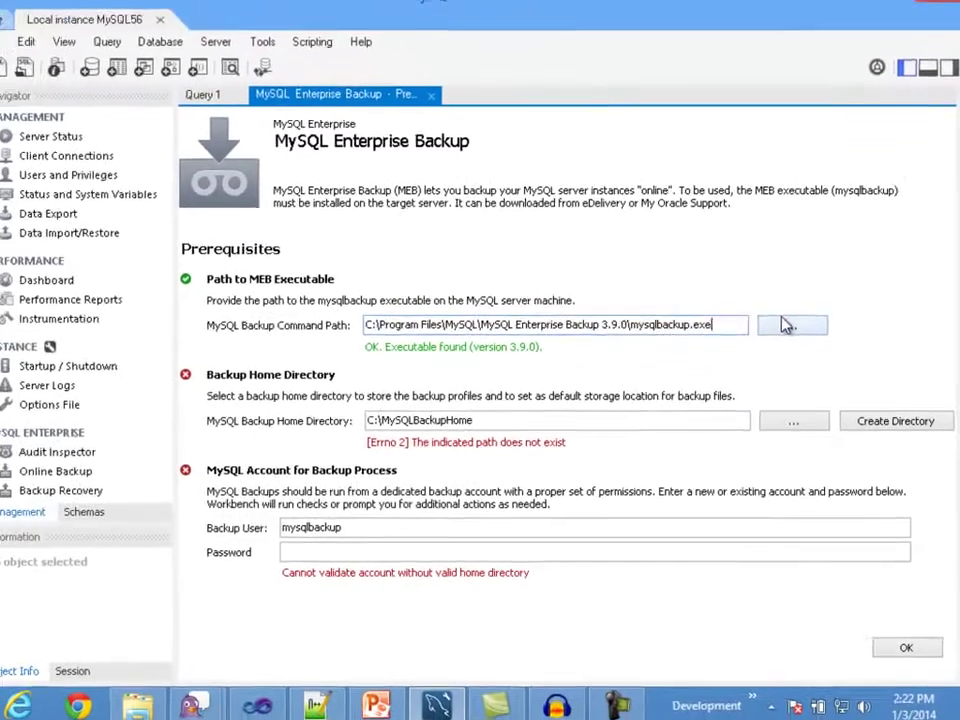
pyautogui.click(774, 284)
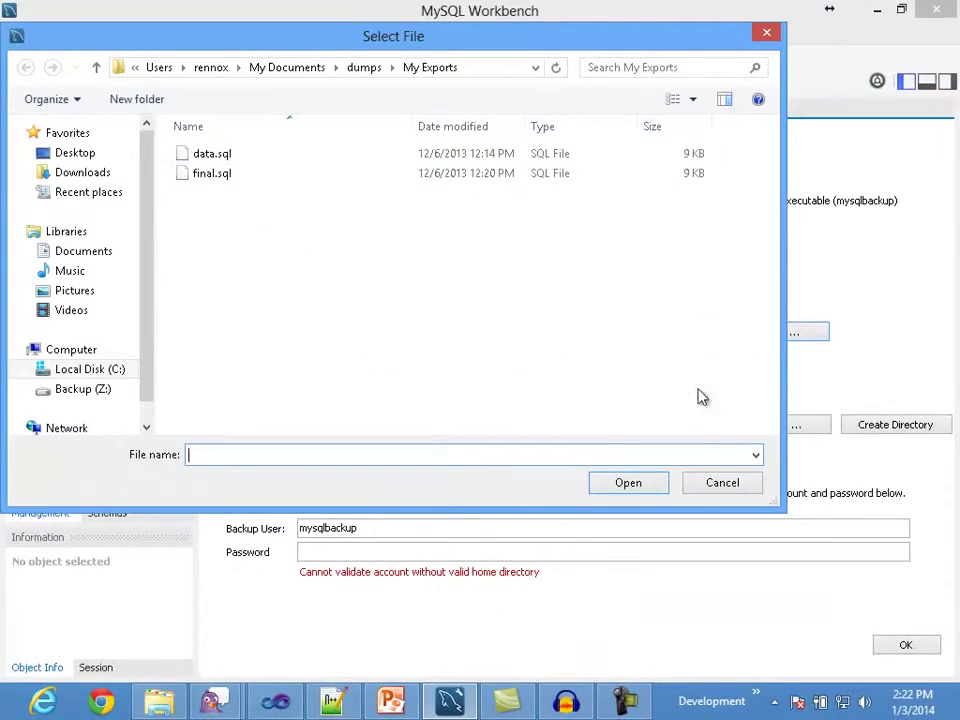
# Step: Cancel the Select File dialog, leaving the mysqlbackup.exe path unchanged
pyautogui.click(692, 472)
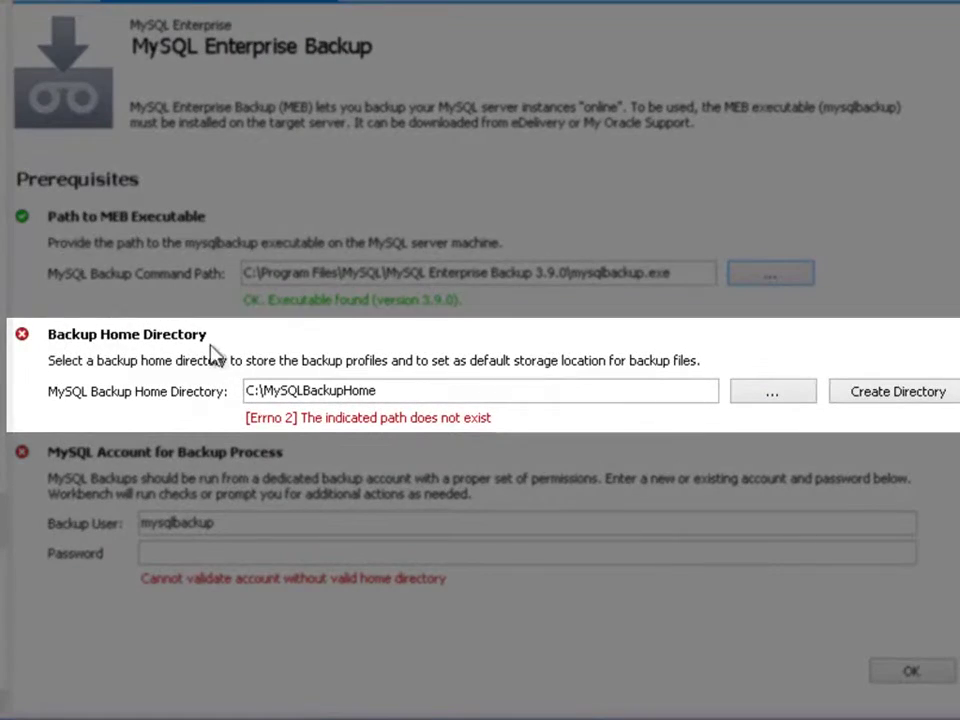
# Step: Dismiss the folder browser and create the C:\MySQLBackupHome directory with Create Directory
pyautogui.click(410, 390)
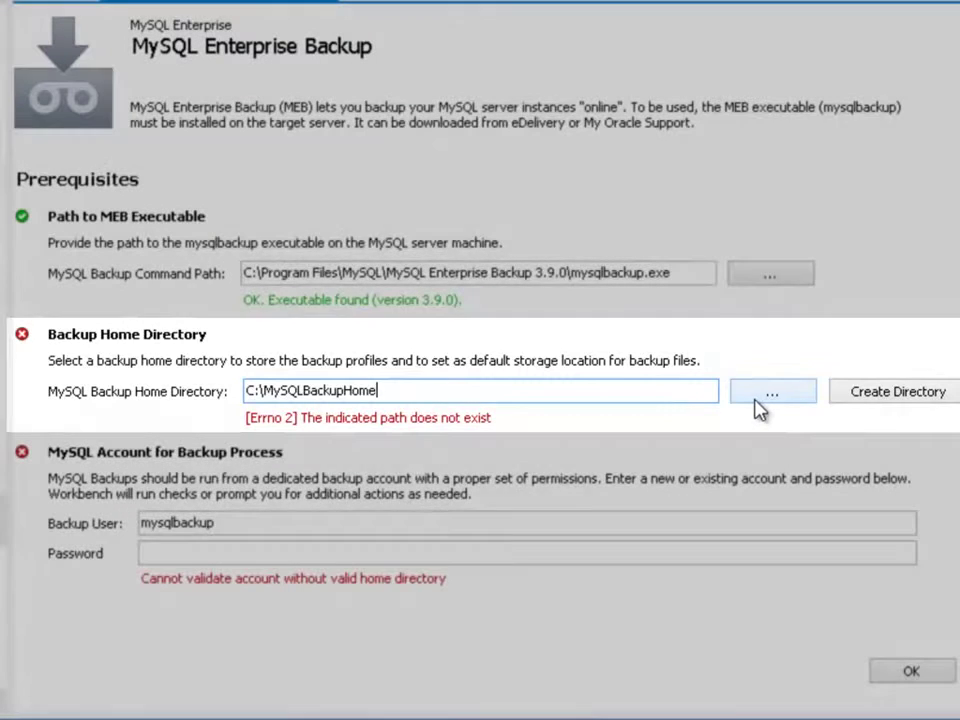
pyautogui.click(755, 397)
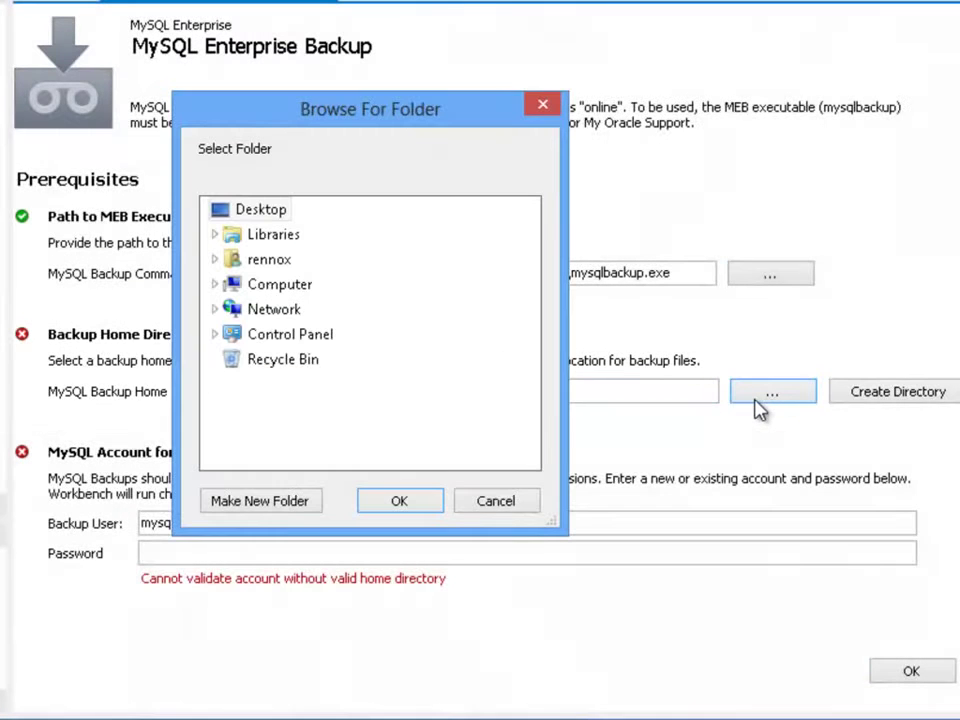
pyautogui.click(513, 503)
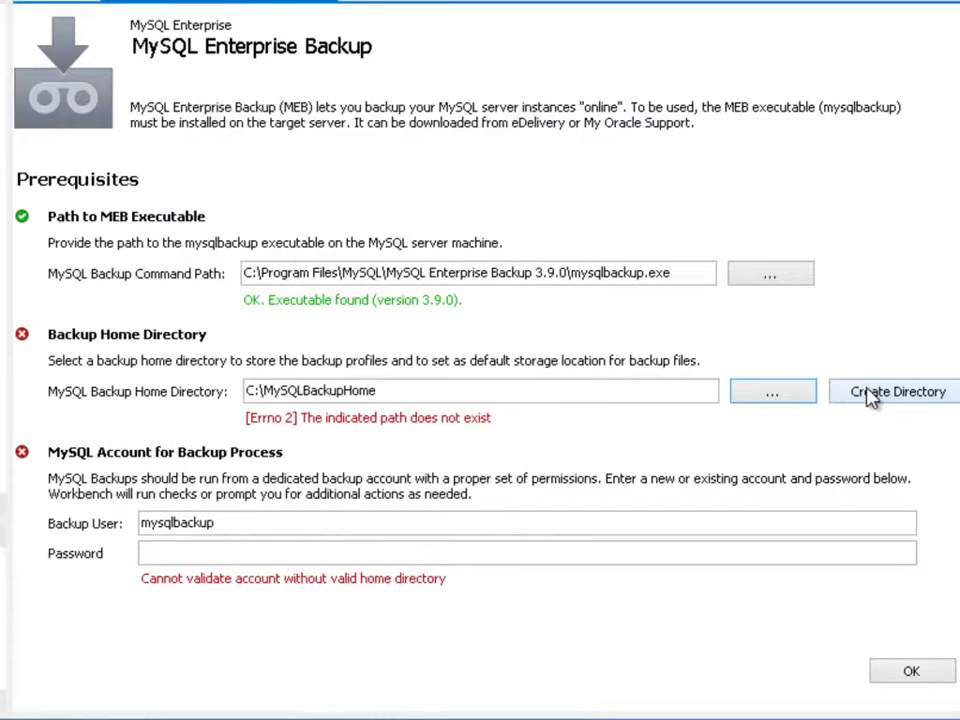
pyautogui.click(868, 390)
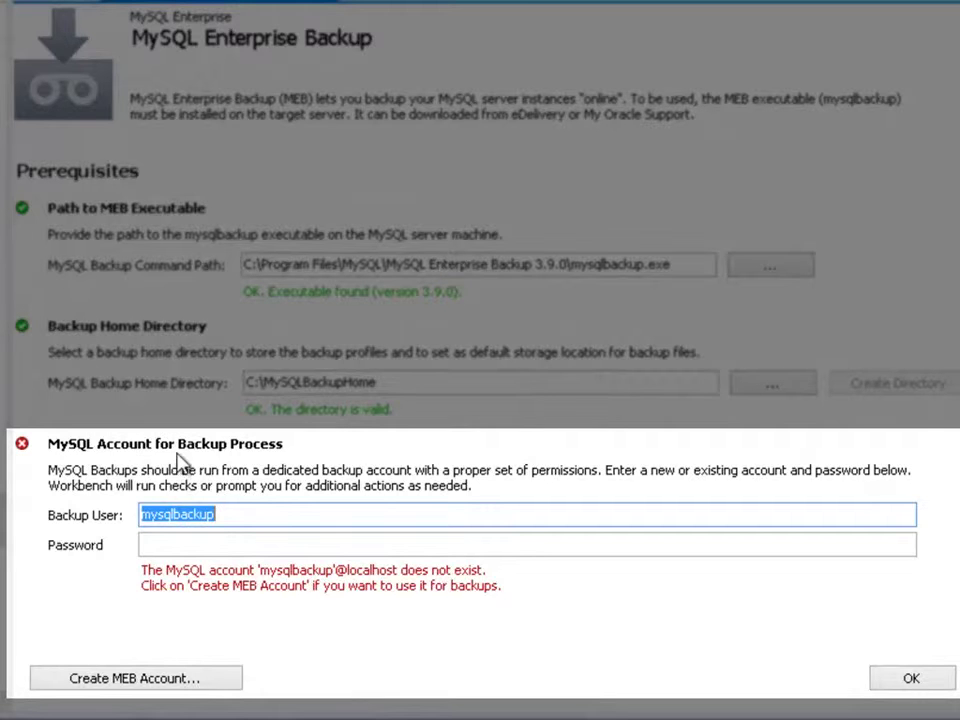
# Step: Create the mysqlbackup MEB account, entering and confirming its password
pyautogui.click(292, 514)
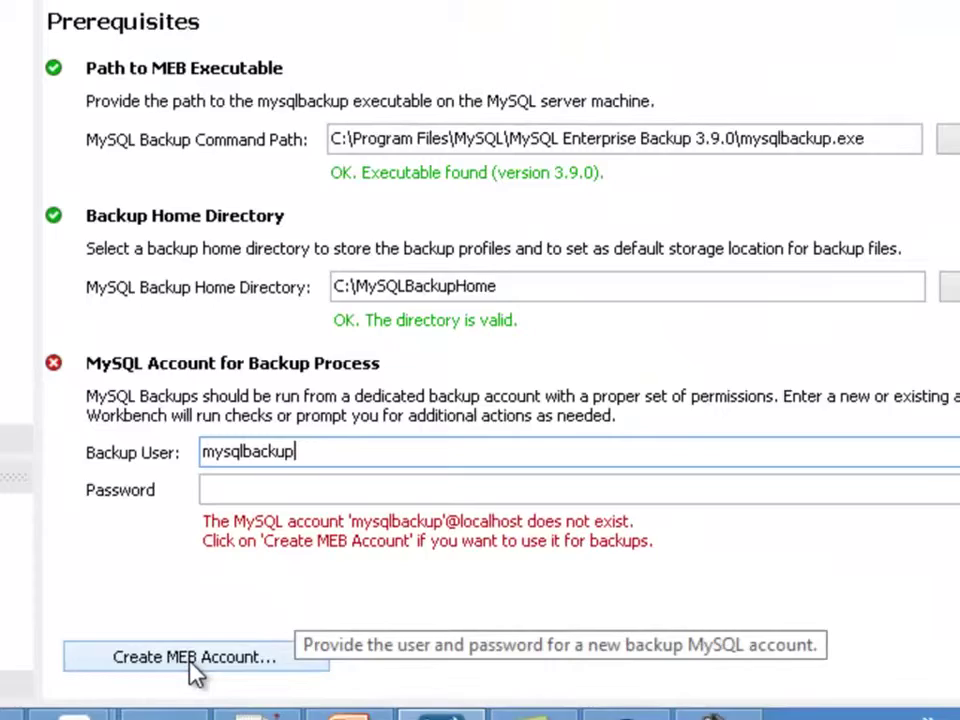
pyautogui.click(218, 585)
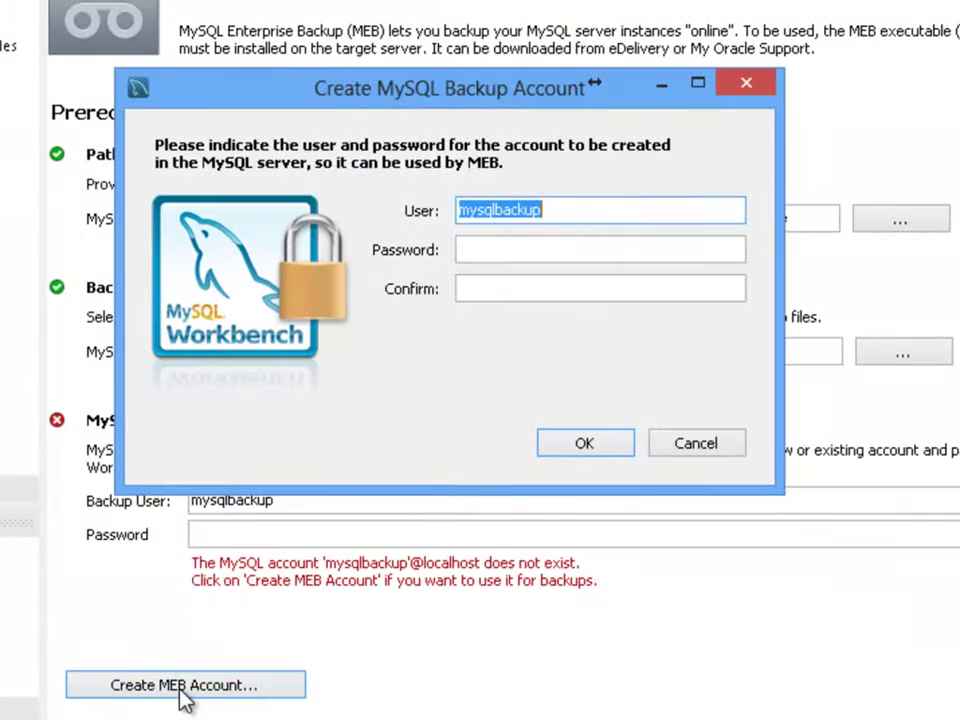
pyautogui.press('Tab')
pyautogui.write('pass')
pyautogui.press('Tab')
pyautogui.write('pass')
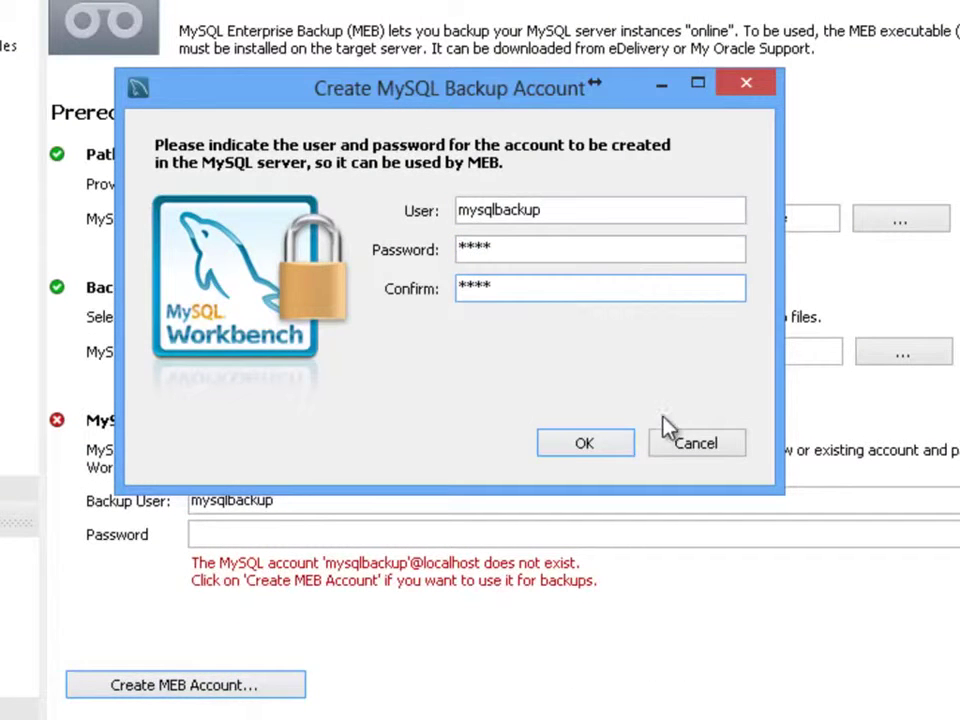
pyautogui.click(606, 448)
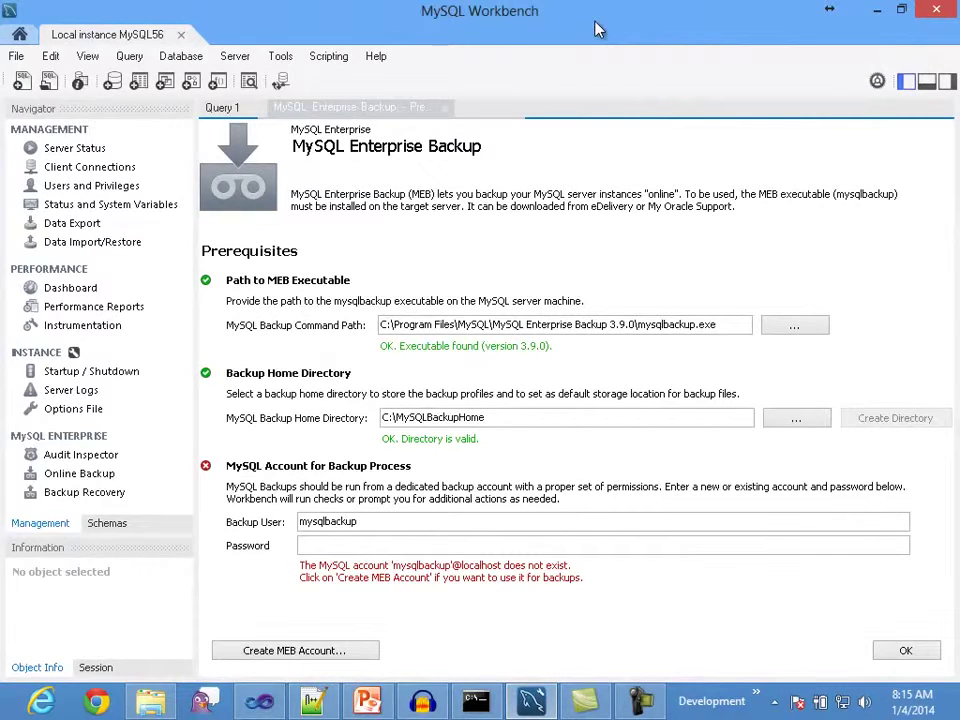
# Step: Replace the backup user name with mebadmin
pyautogui.doubleClick(378, 523)
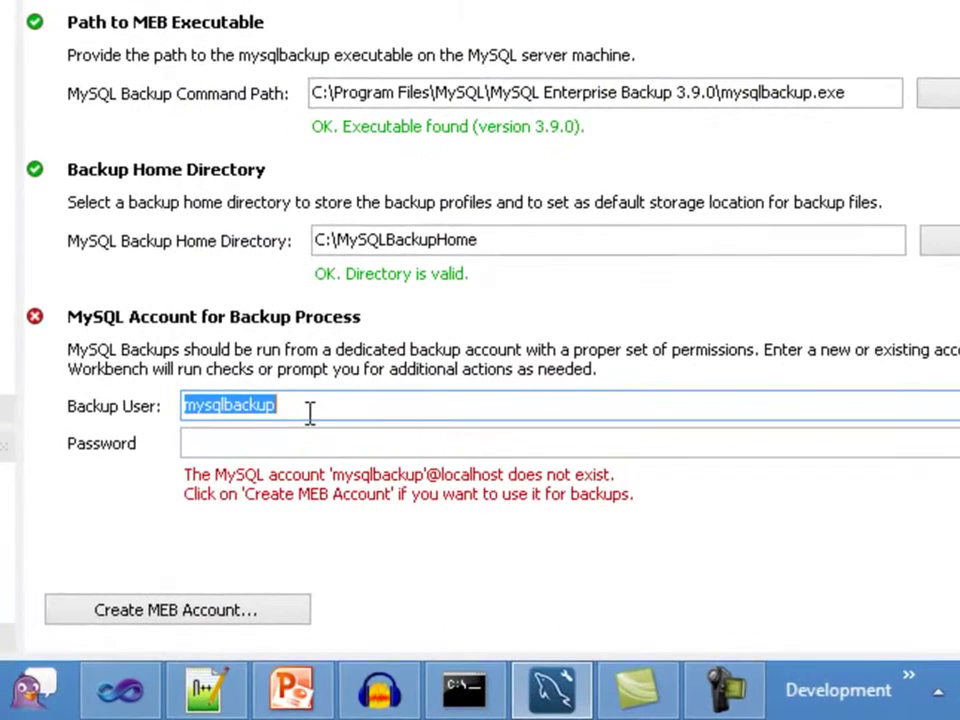
pyautogui.write('mebadmin')
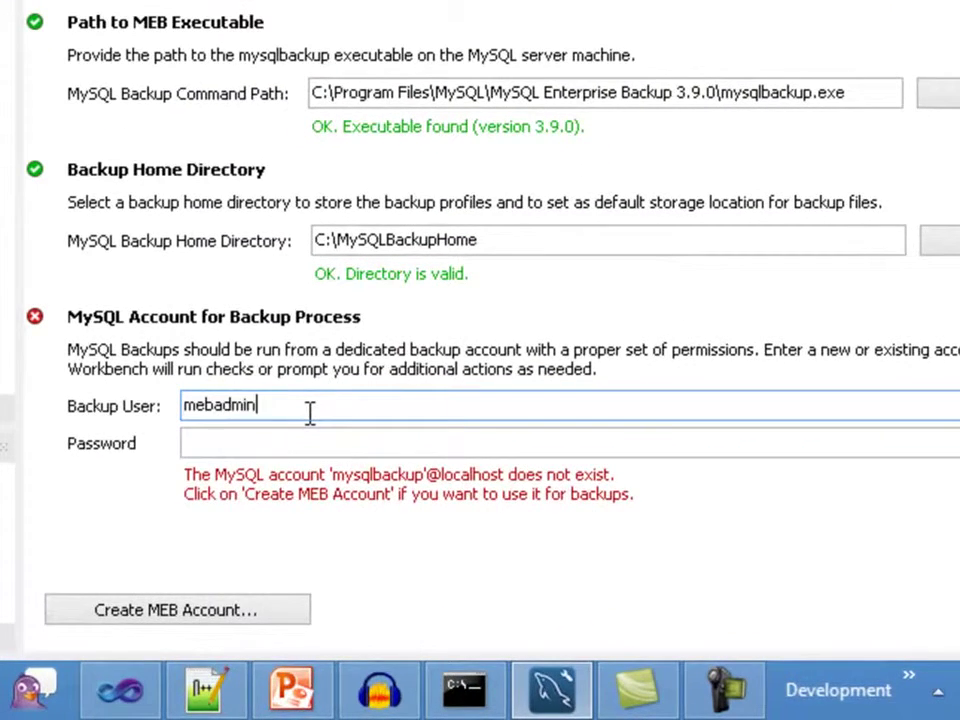
pyautogui.press('Tab')
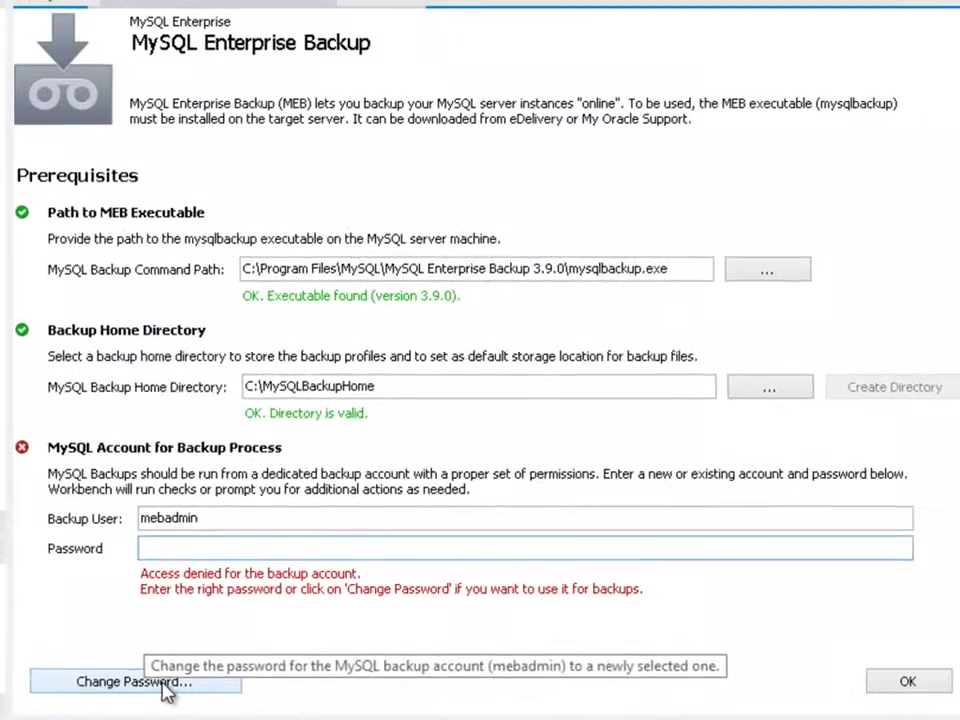
# Step: Change the mebadmin account password, entering and confirming the new one
pyautogui.click(192, 612)
pyautogui.write('****')
pyautogui.press('Tab')
pyautogui.write('****')
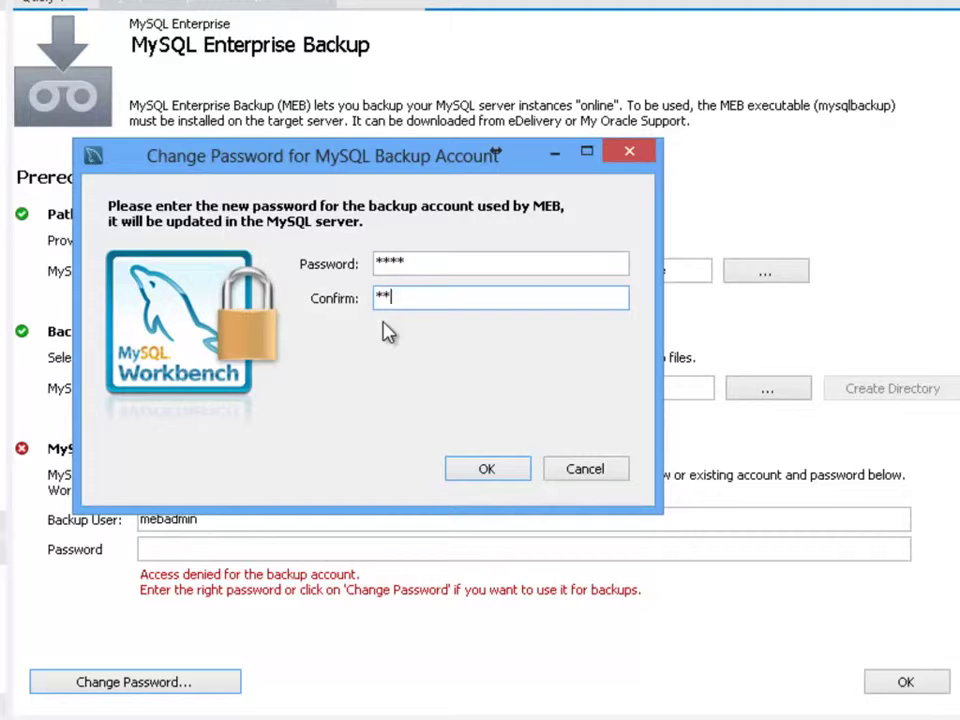
pyautogui.click(490, 477)
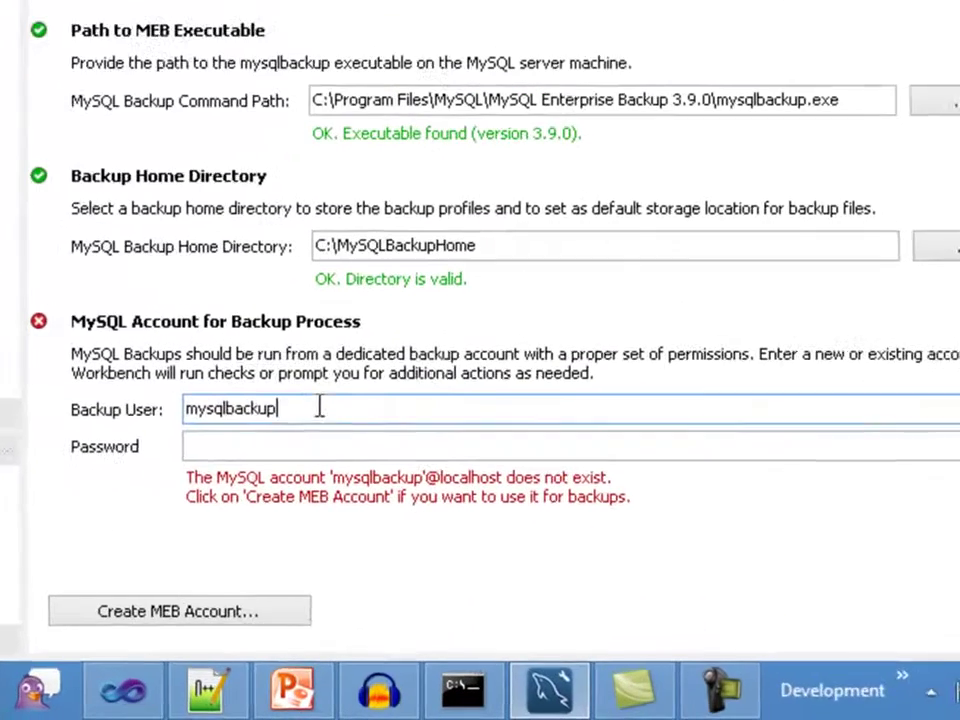
# Step: Switch the backup user to myuser with its password and grant RELOAD, SUPER and REPLICATION CLIENT
pyautogui.moveTo(380, 521); pyautogui.dragTo(335, 521)
pyautogui.moveTo(231, 393); pyautogui.dragTo(133, 403)
pyautogui.write('myus')
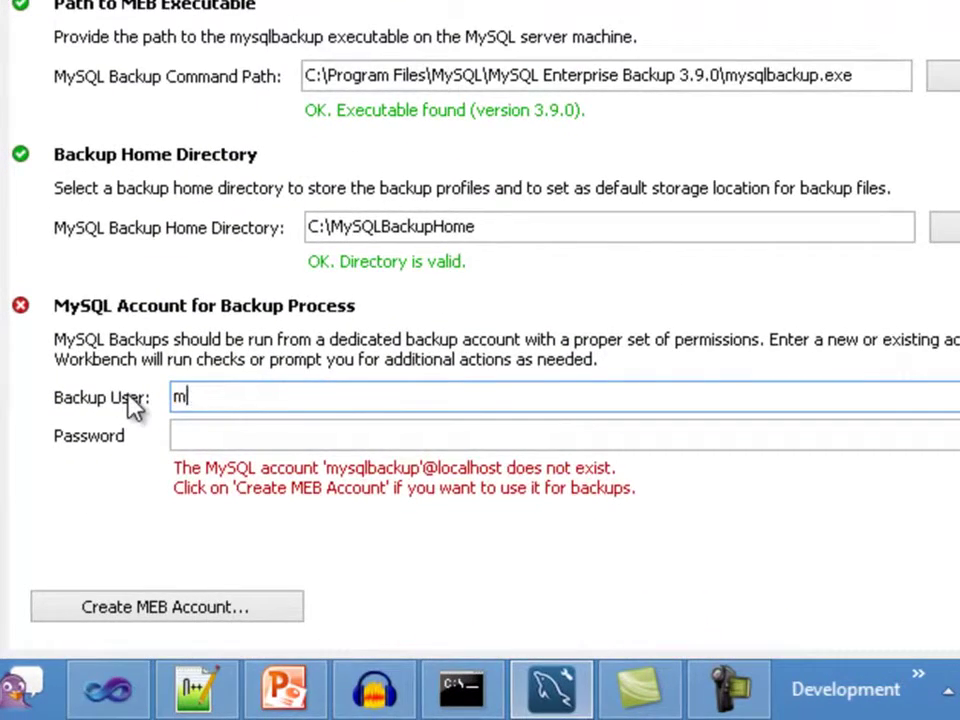
pyautogui.write('er')
pyautogui.press('Tab')
pyautogui.write('****')
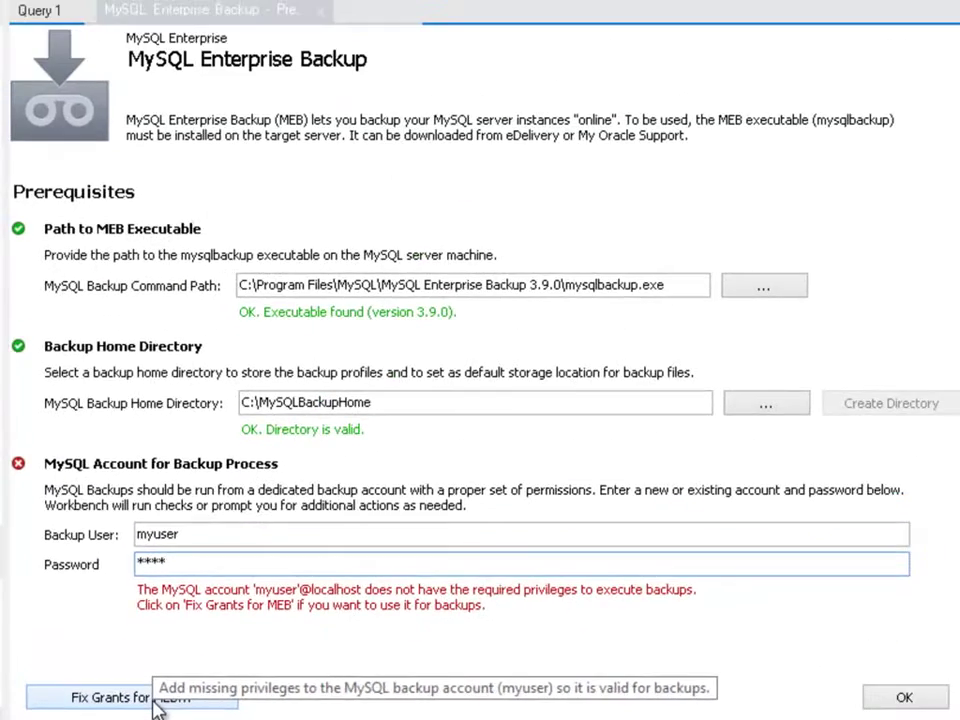
pyautogui.click(158, 705)
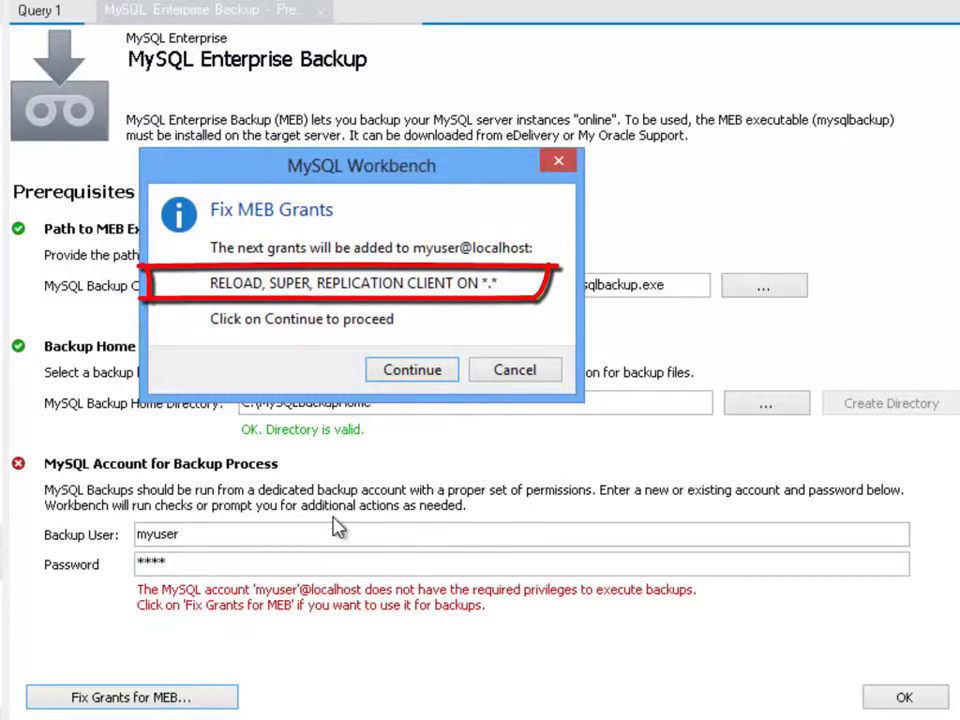
pyautogui.click(413, 372)
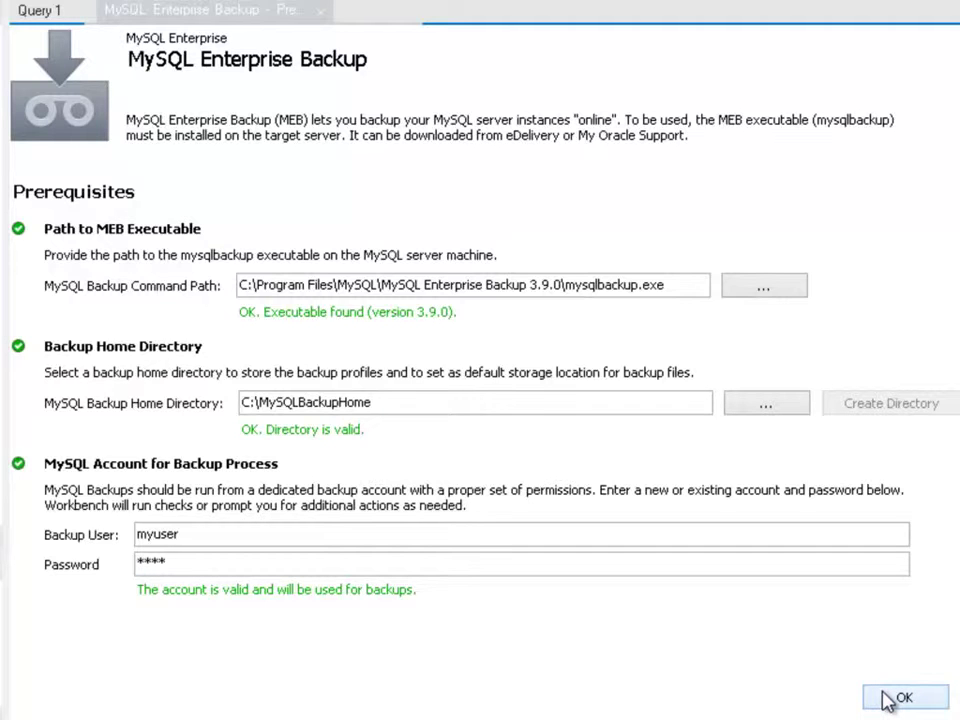
# Step: Accept the valid prerequisites, reopen them, and return unchanged to the MEB 3.9.0 overview
pyautogui.click(886, 700)
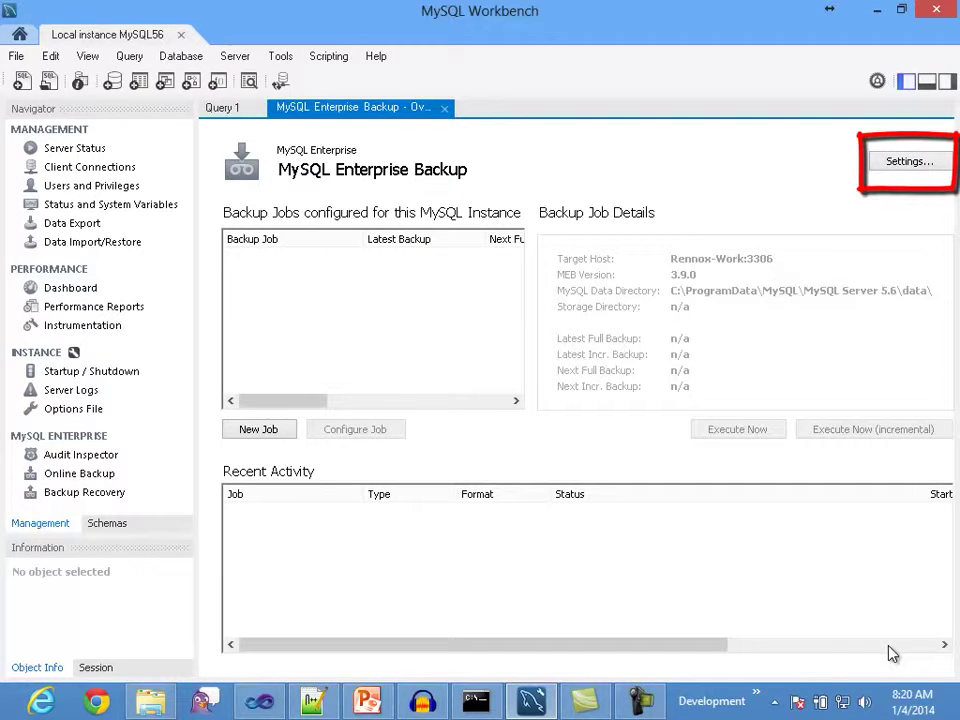
pyautogui.click(900, 166)
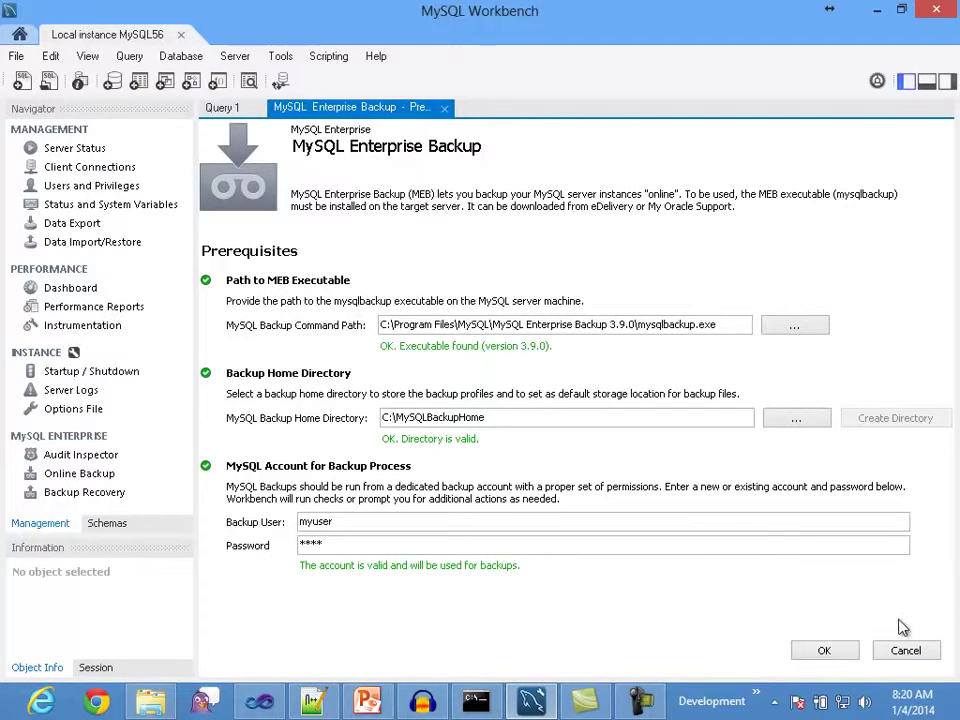
pyautogui.click(905, 652)
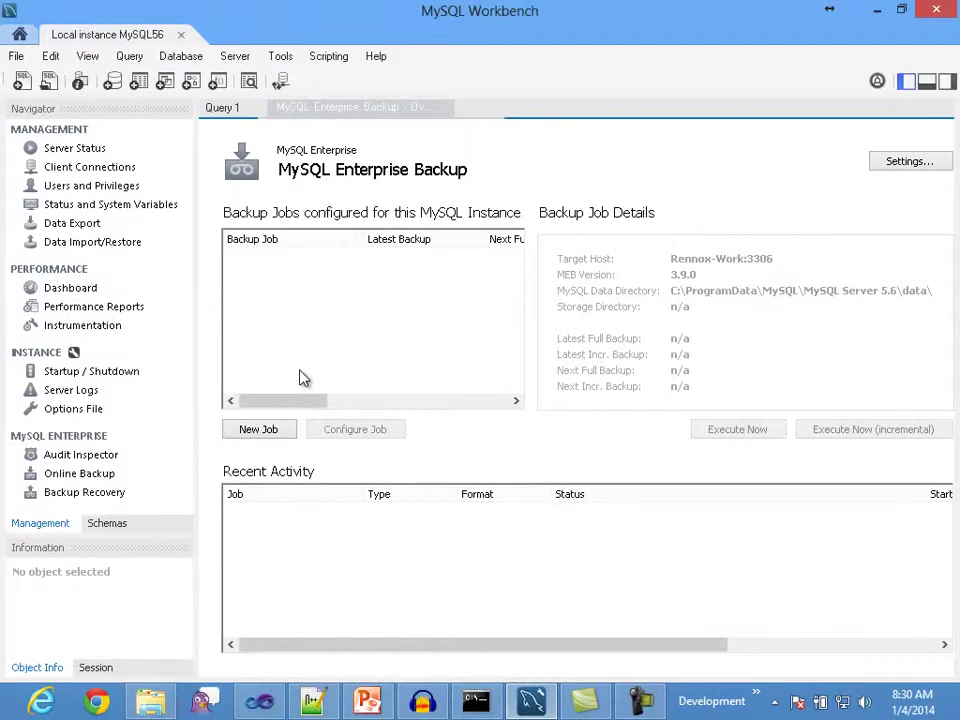
# Step: Create a new backup job, producing a profile named 'backup'
pyautogui.click(275, 433)
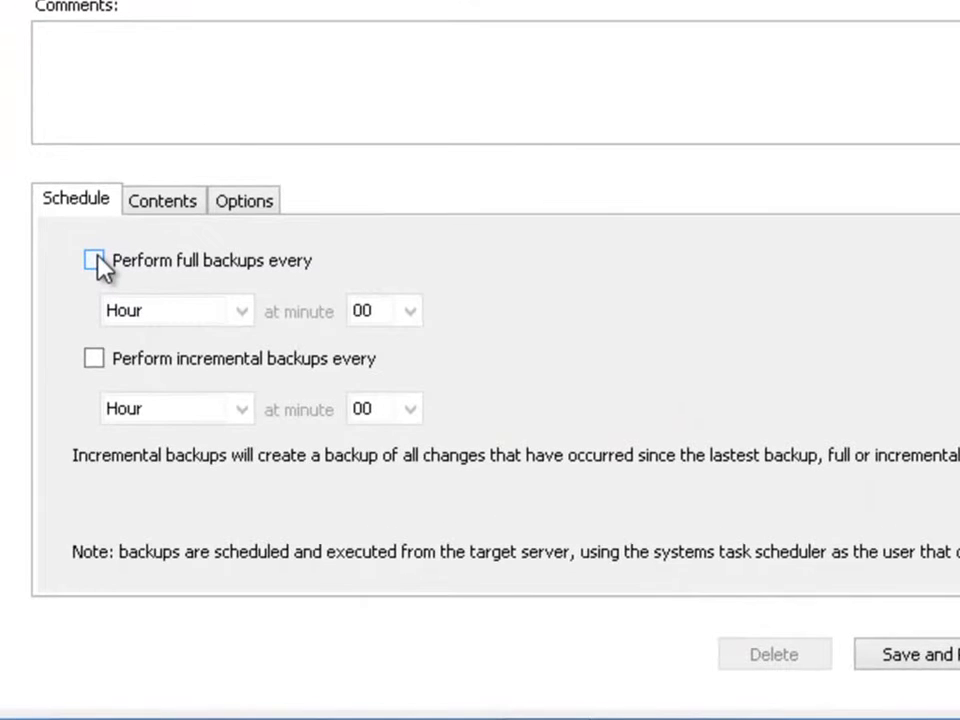
# Step: Enable weekly full backups on Saturday and daily incremental backups
pyautogui.click(94, 260)
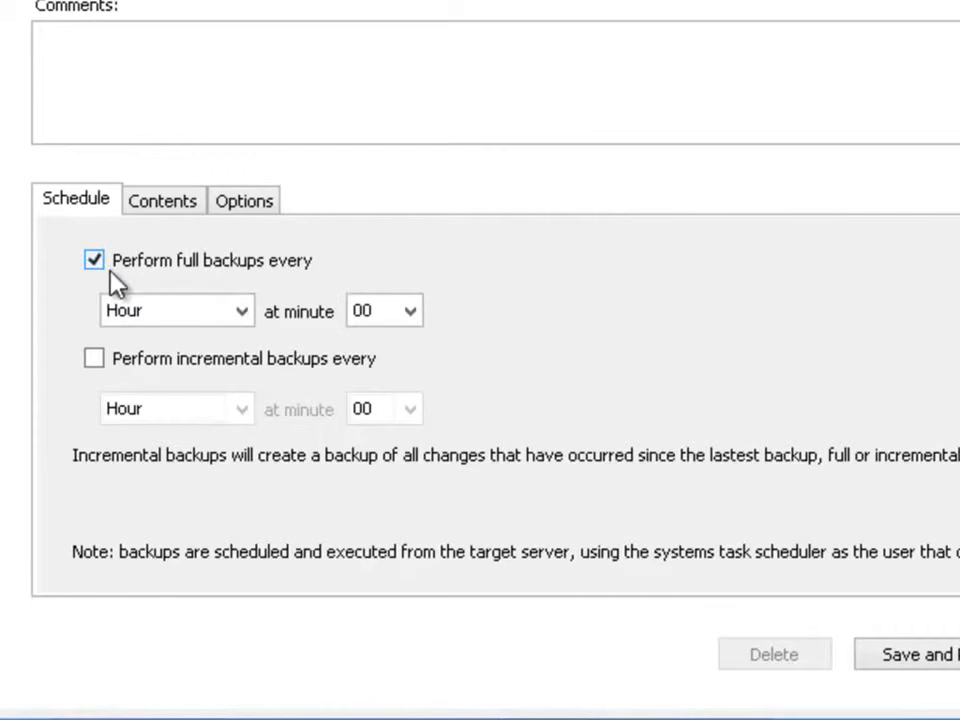
pyautogui.click(244, 313)
pyautogui.click(197, 402)
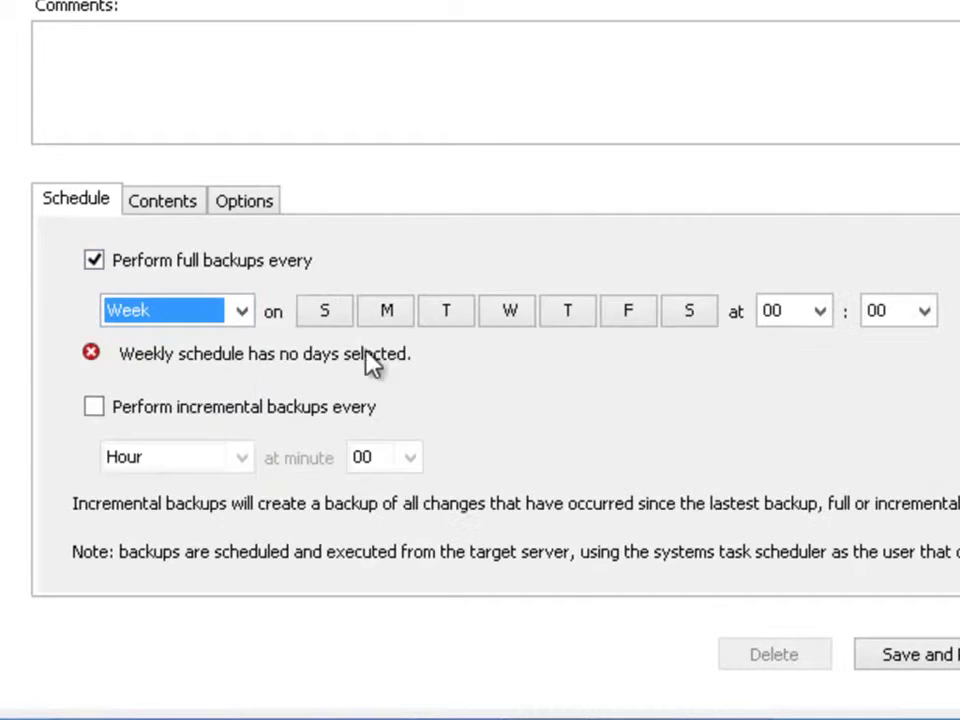
pyautogui.click(687, 318)
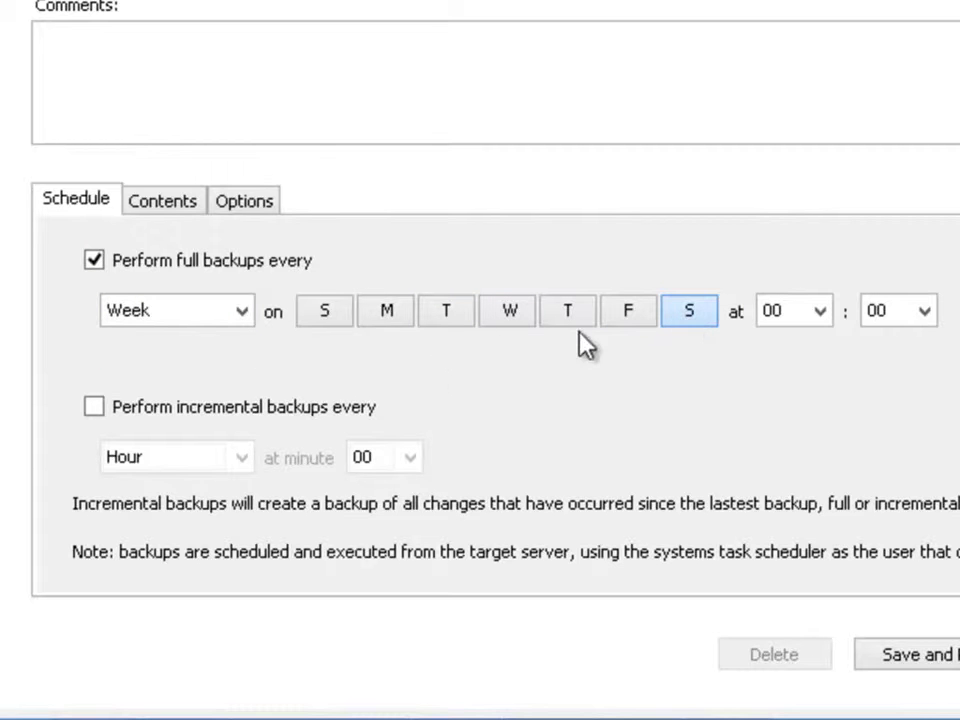
pyautogui.click(94, 408)
pyautogui.click(243, 460)
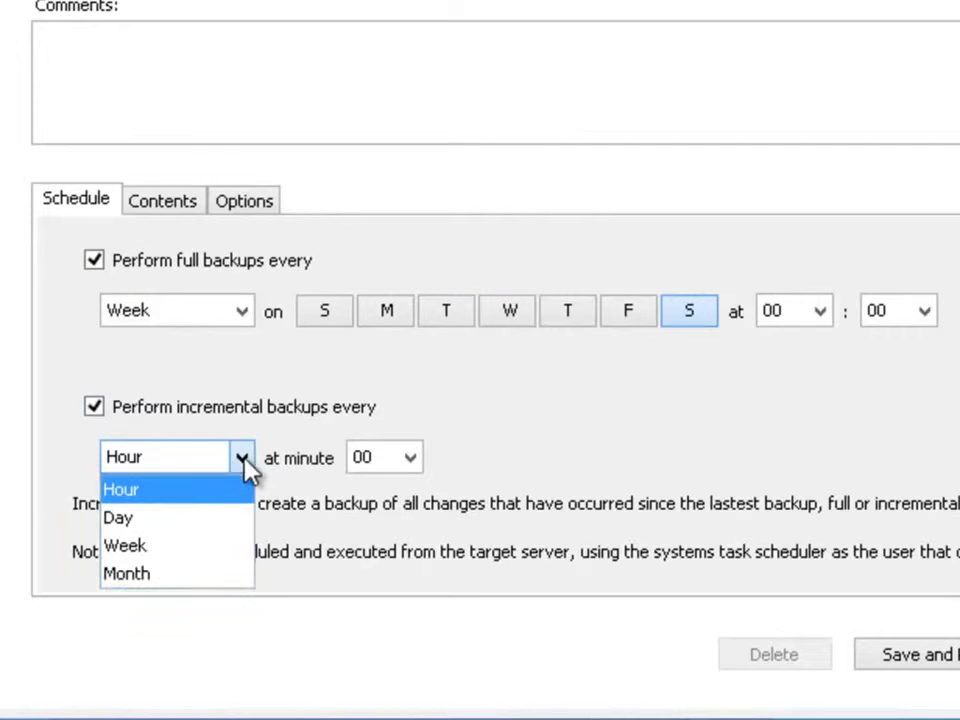
pyautogui.click(160, 518)
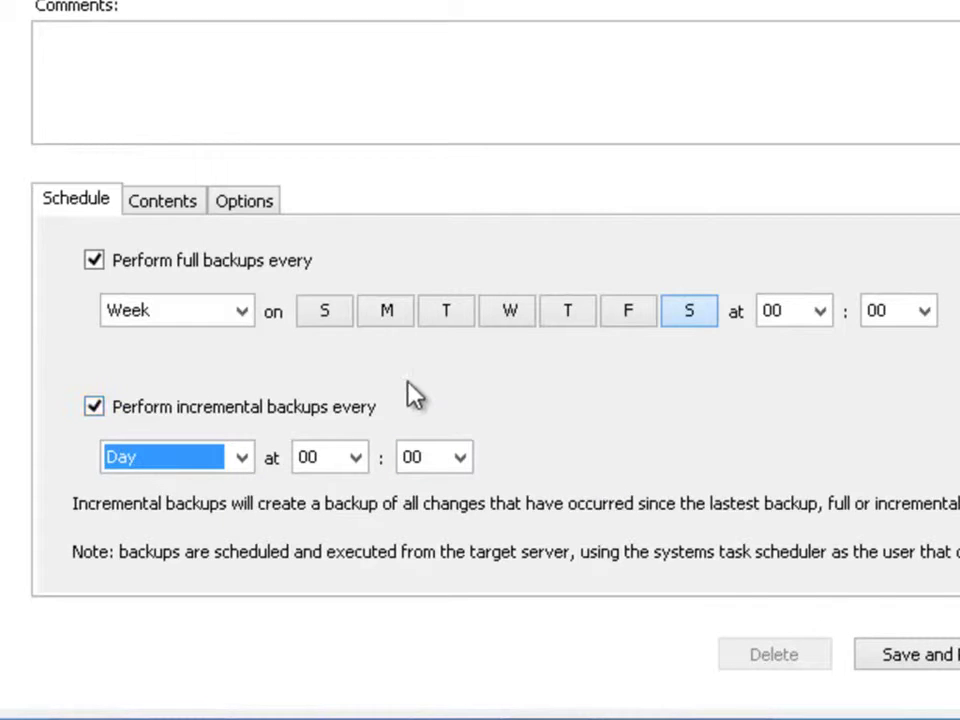
# Step: Change the full backups to run monthly on the 6th
pyautogui.click(245, 312)
pyautogui.click(188, 426)
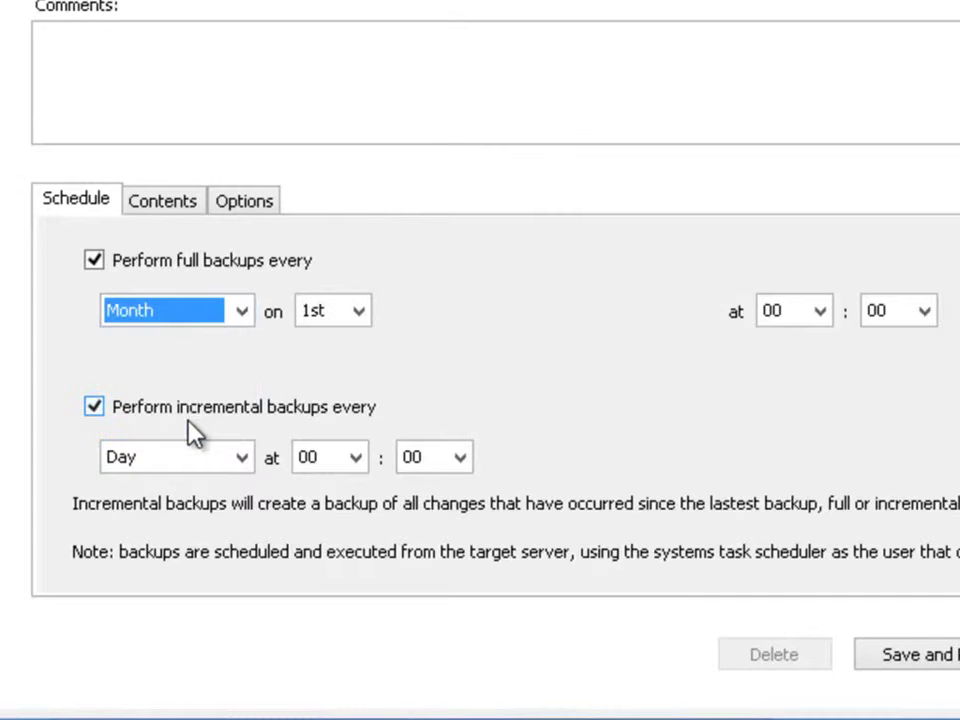
pyautogui.click(362, 316)
pyautogui.moveTo(362, 368); pyautogui.dragTo(349, 379)
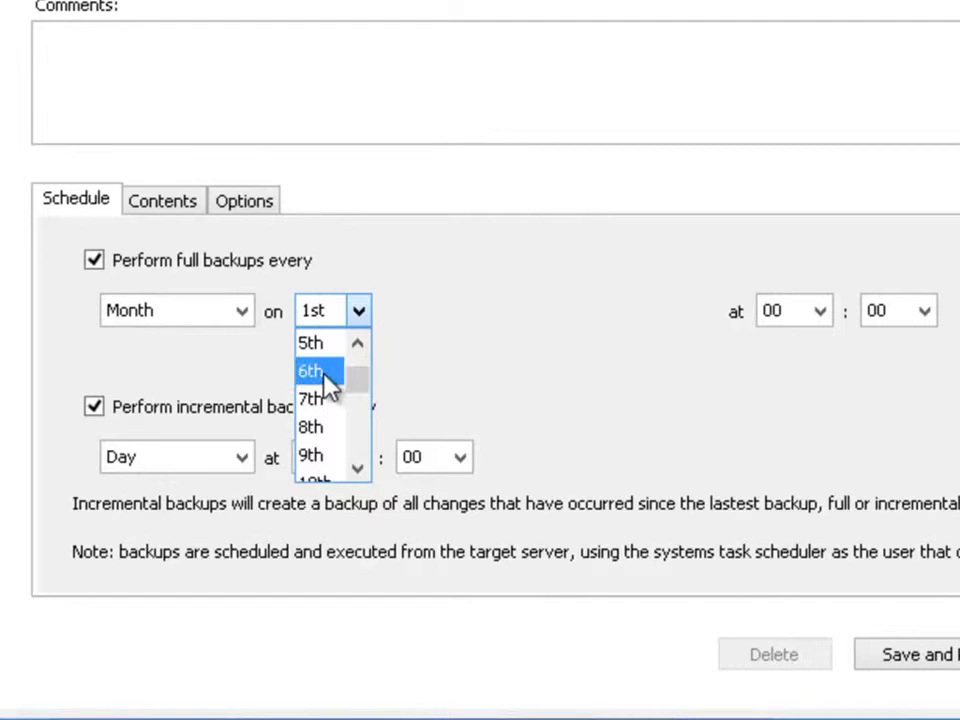
pyautogui.click(321, 372)
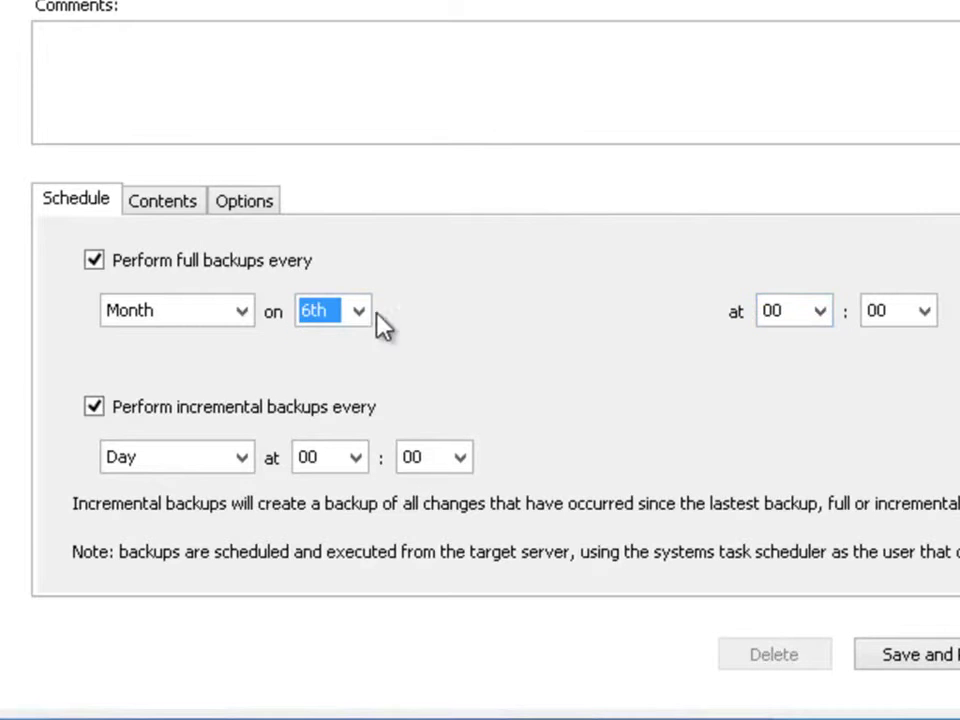
# Step: Switch full backups back to weekly, adding Sunday, Tuesday and Friday
pyautogui.click(245, 314)
pyautogui.click(172, 399)
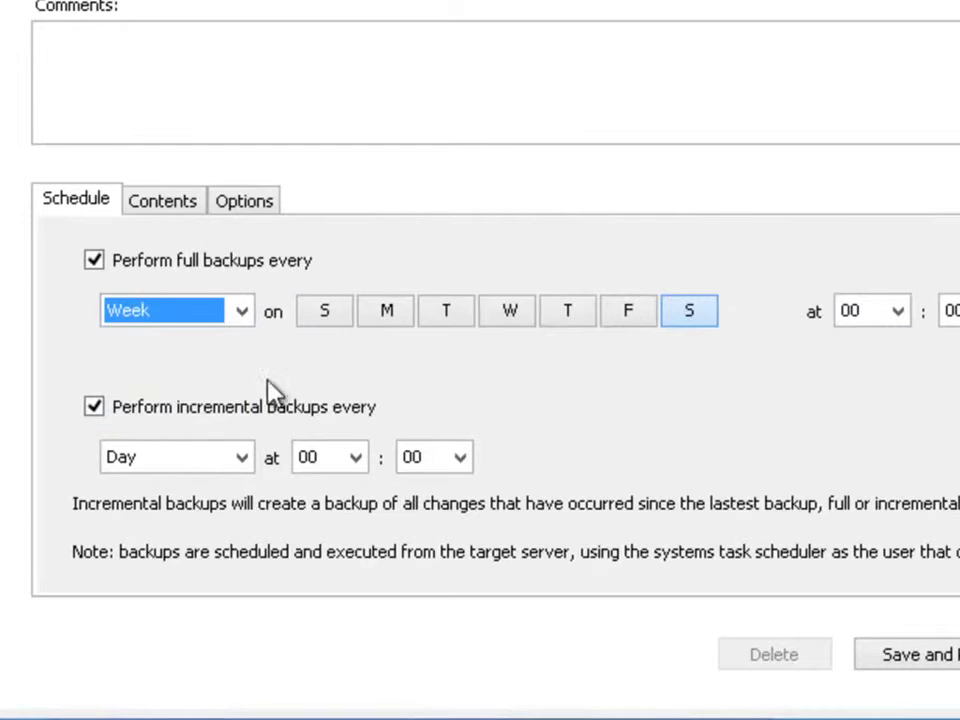
pyautogui.click(330, 318)
pyautogui.click(447, 316)
pyautogui.click(619, 328)
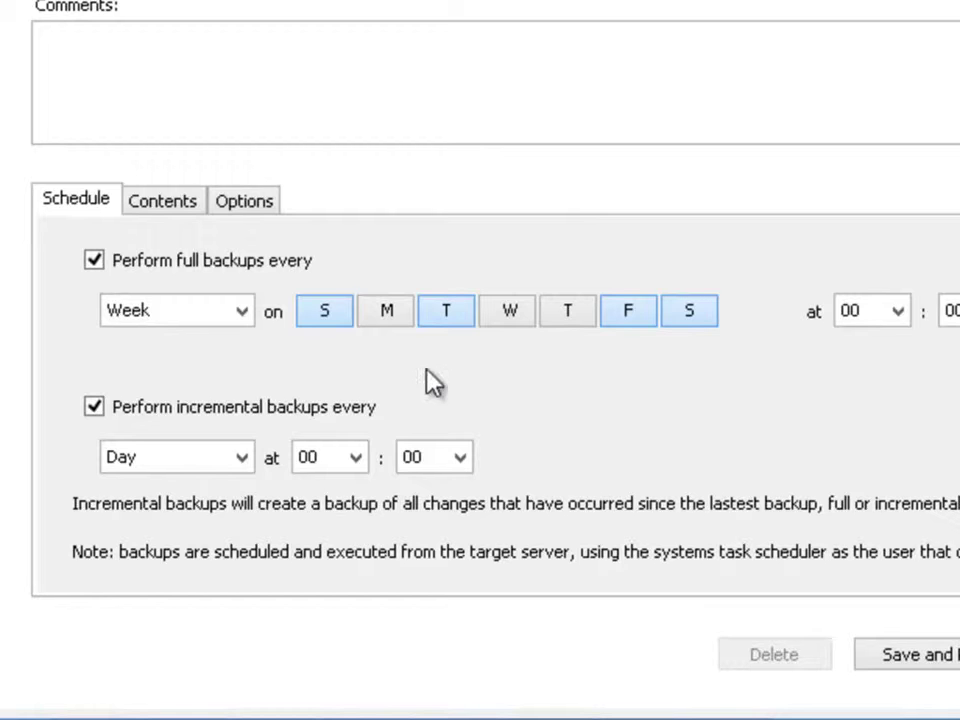
# Step: Set full backups to daily at hour 21, then change them to hourly
pyautogui.click(240, 313)
pyautogui.click(219, 376)
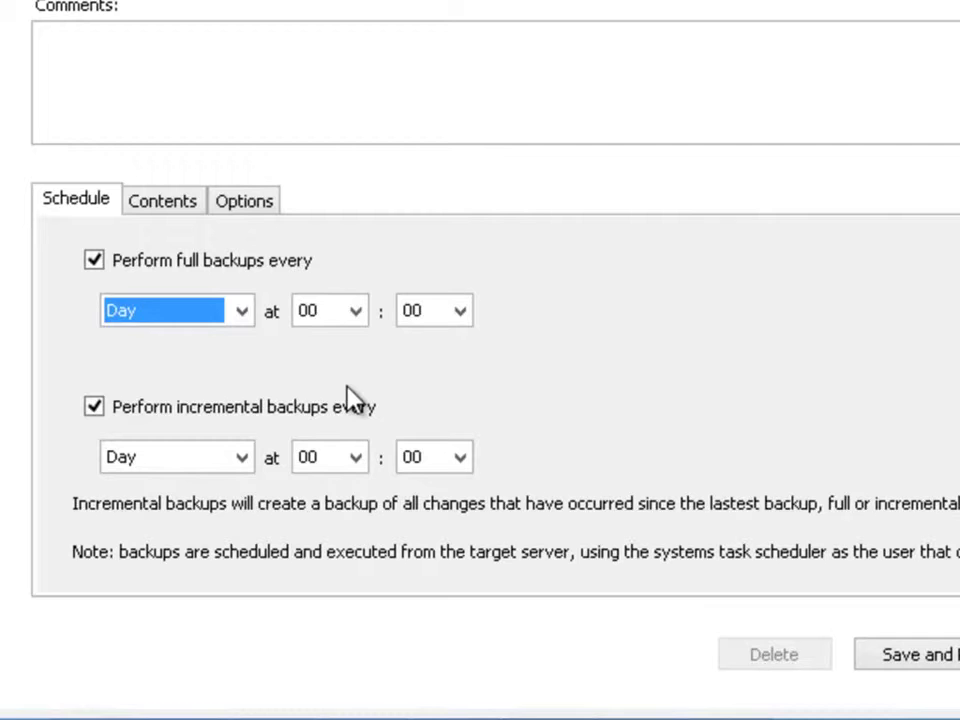
pyautogui.click(358, 318)
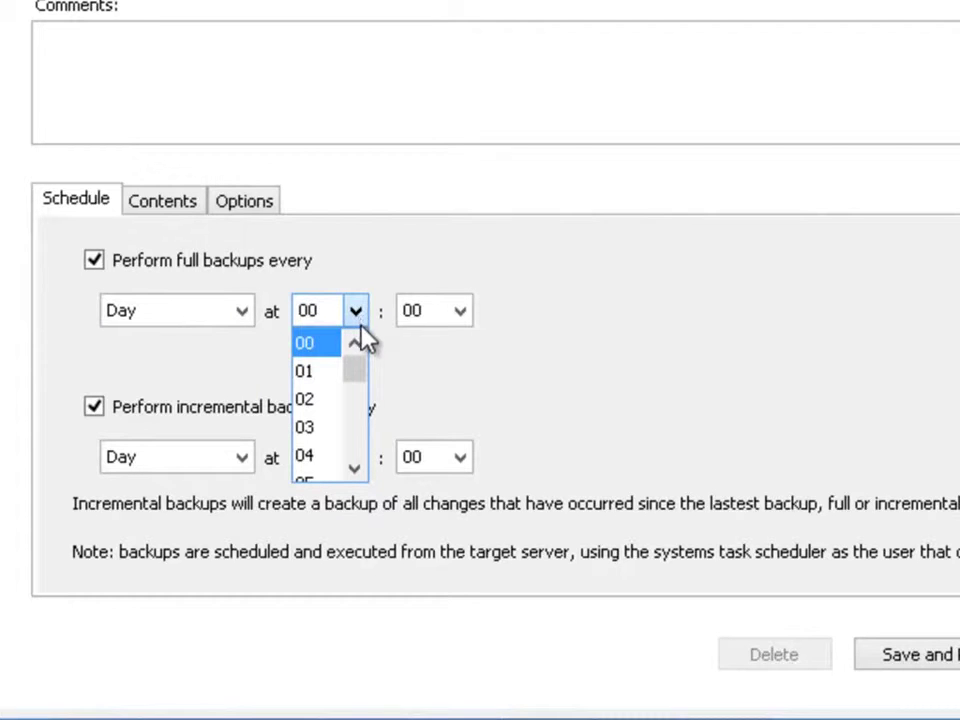
pyautogui.moveTo(360, 375); pyautogui.dragTo(360, 392)
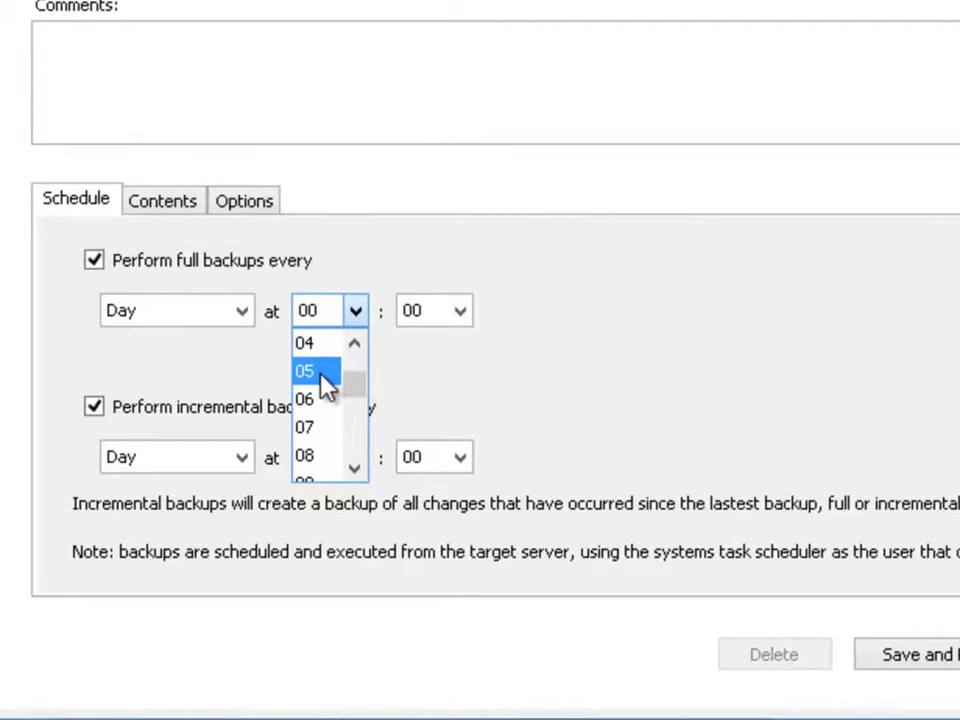
pyautogui.click(327, 388)
pyautogui.click(357, 316)
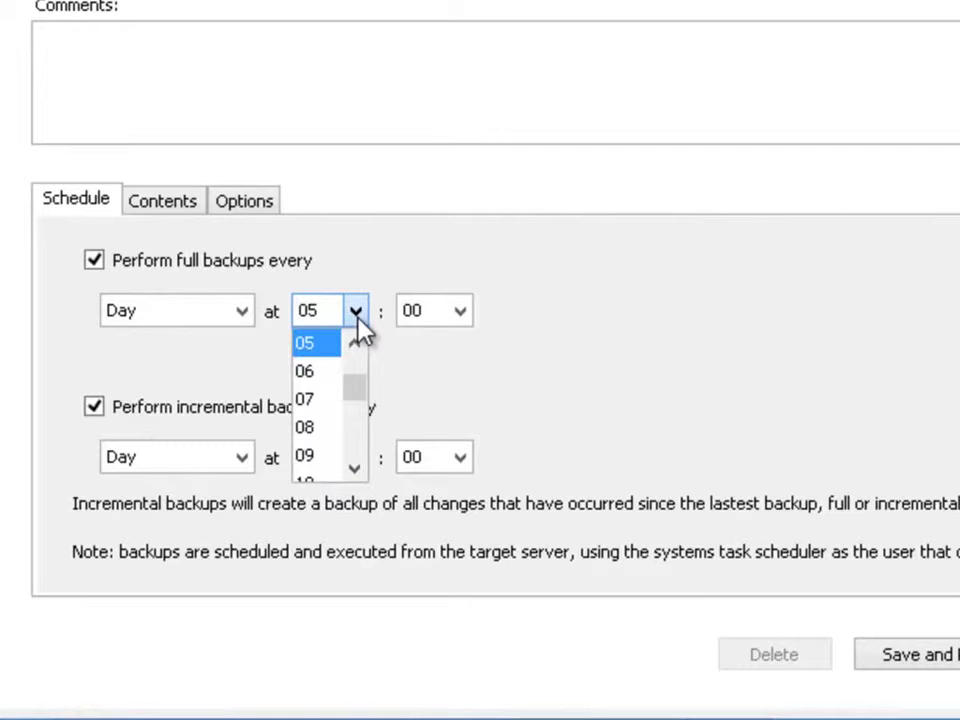
pyautogui.moveTo(356, 396); pyautogui.dragTo(356, 446)
pyautogui.click(321, 430)
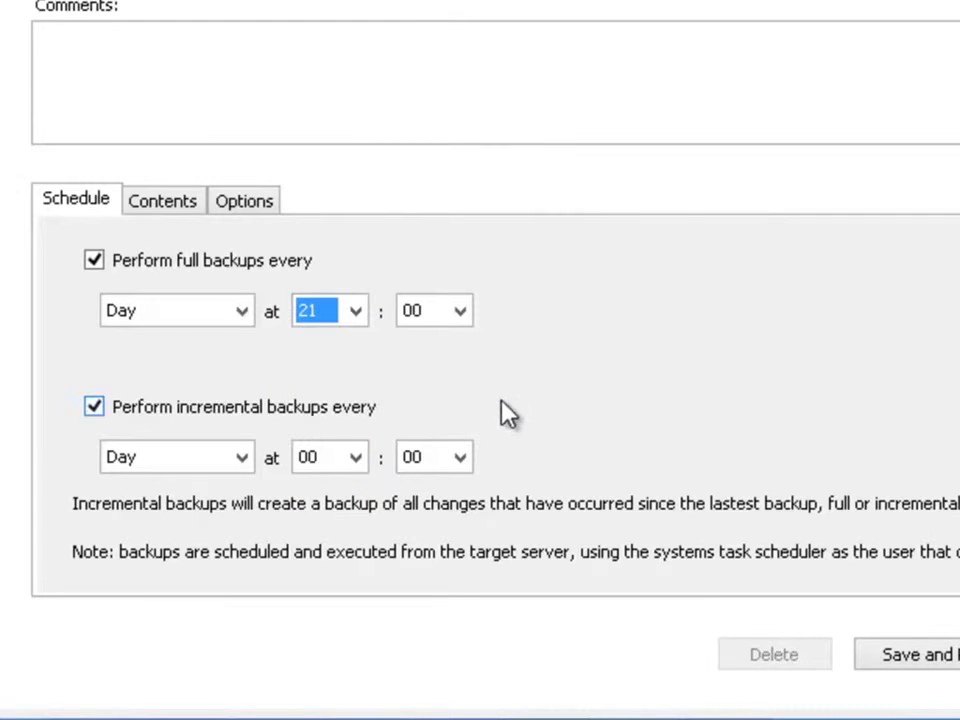
pyautogui.click(250, 314)
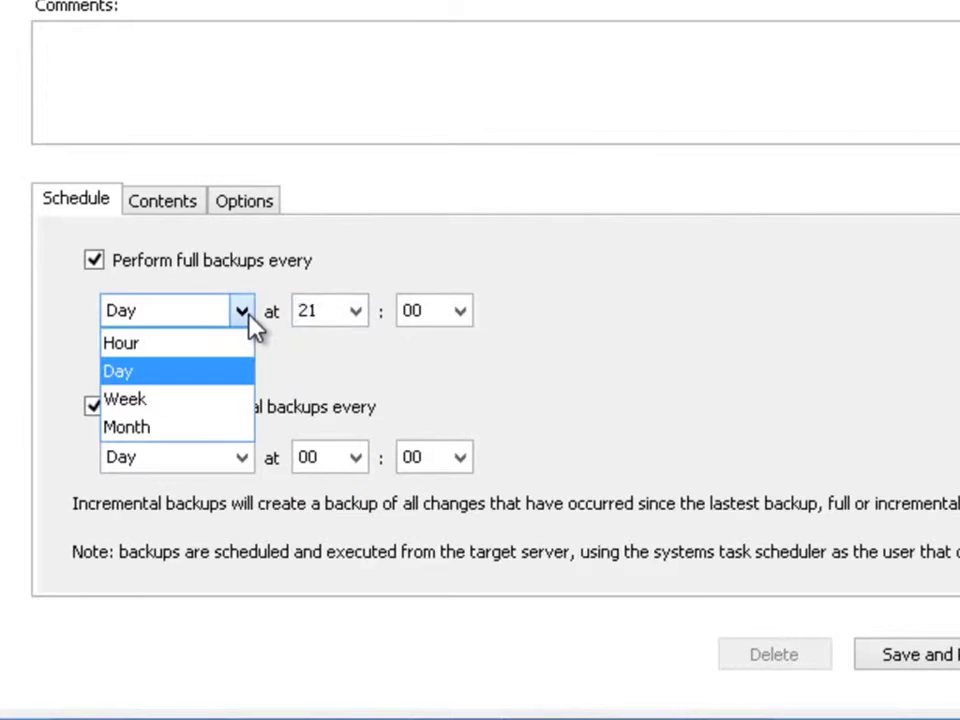
pyautogui.click(199, 342)
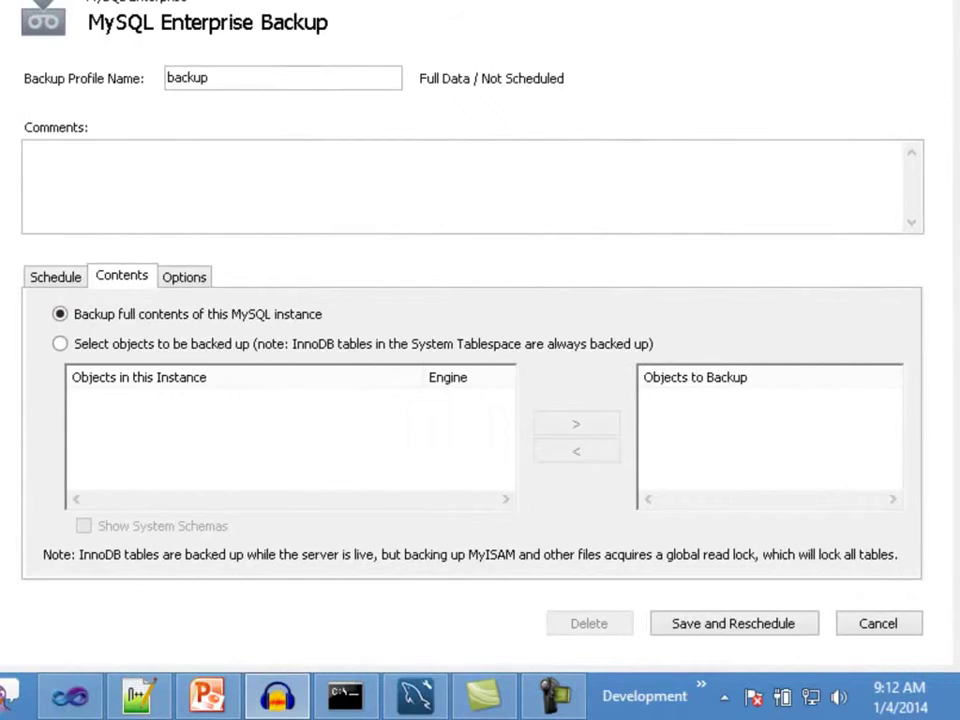
# Step: Bring the backup job window back into focus with full instance contents selected
pyautogui.hotkey('alt', 'Tab')
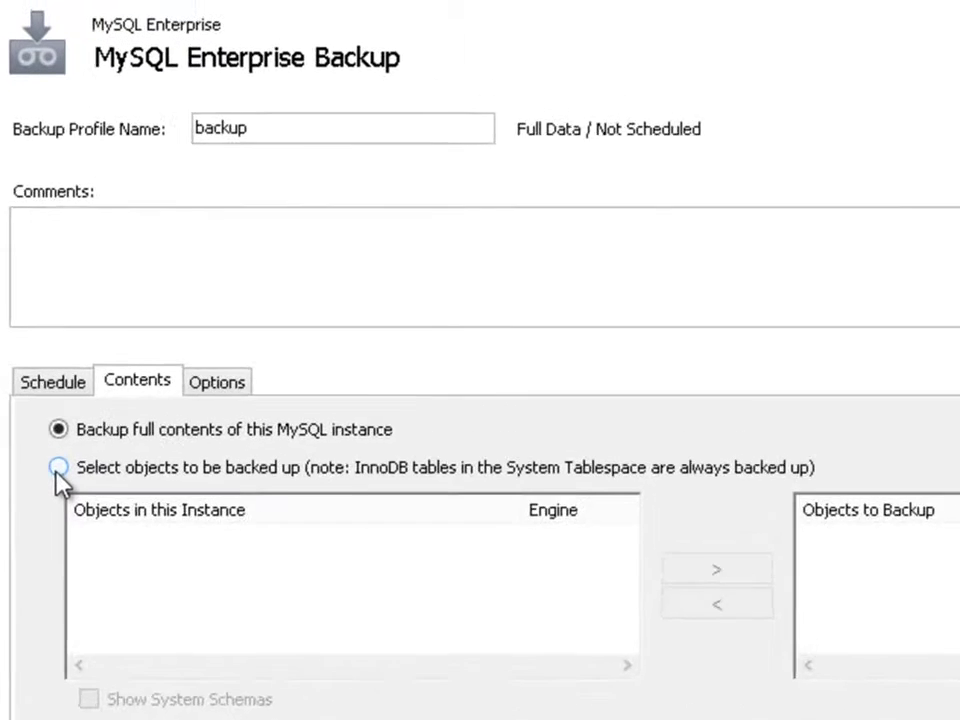
# Step: Choose 'Select objects to be backed up' and accept the Partial Backups Warning
pyautogui.click(60, 344)
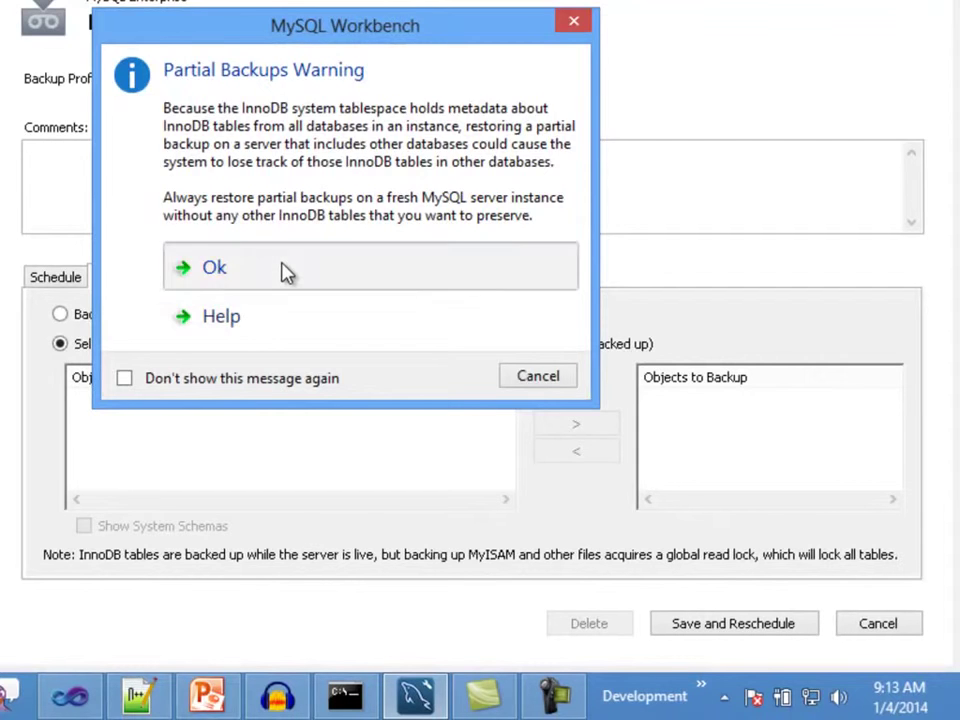
pyautogui.click(285, 270)
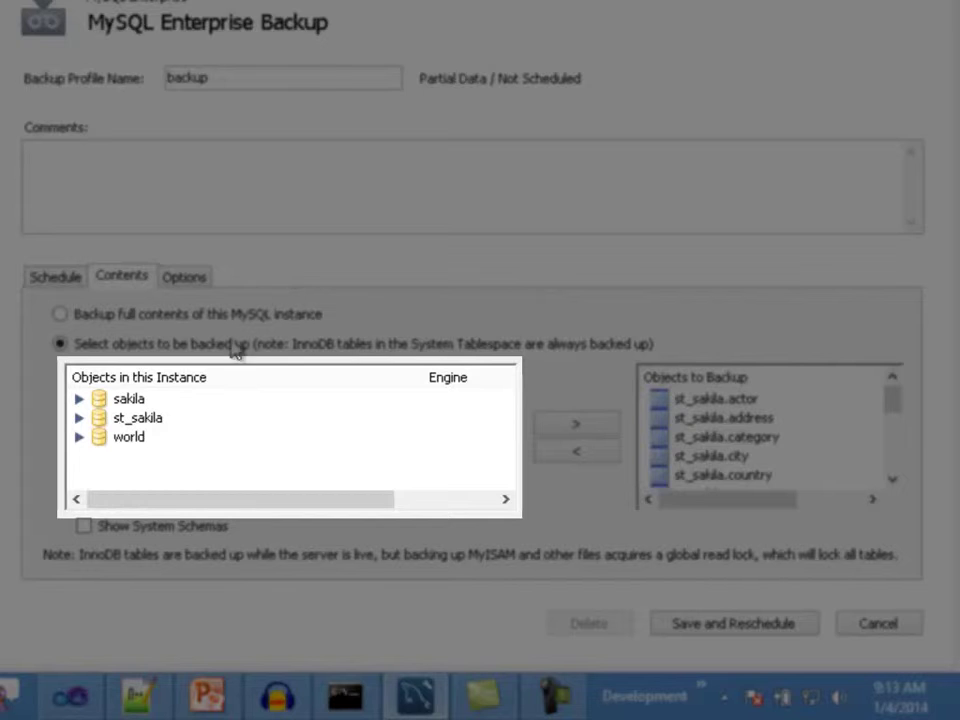
pyautogui.click(80, 399)
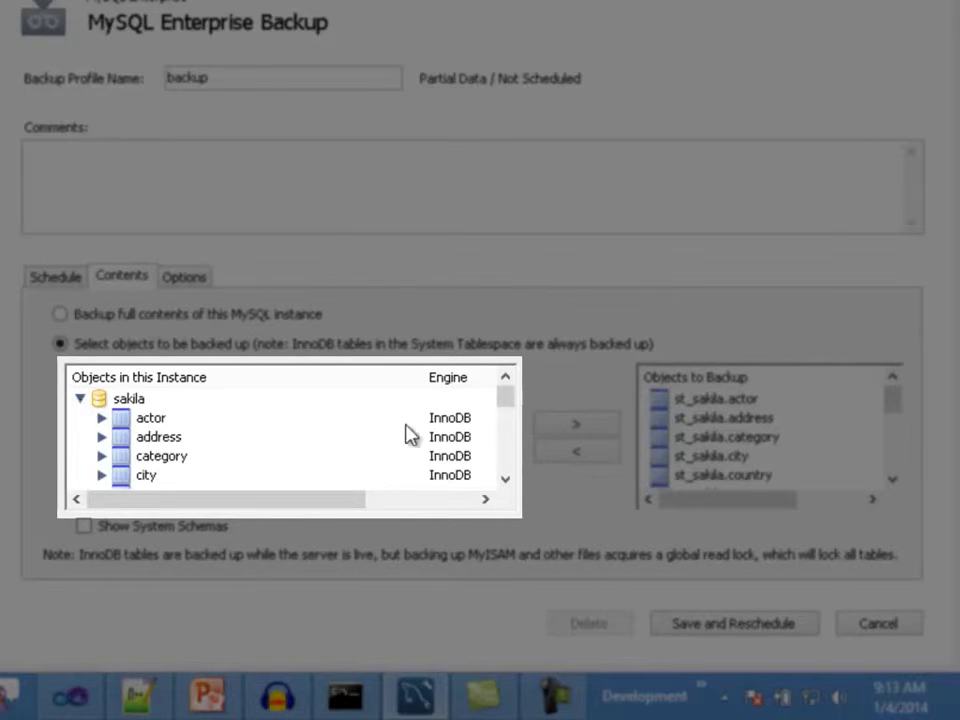
pyautogui.moveTo(510, 407); pyautogui.dragTo(508, 471)
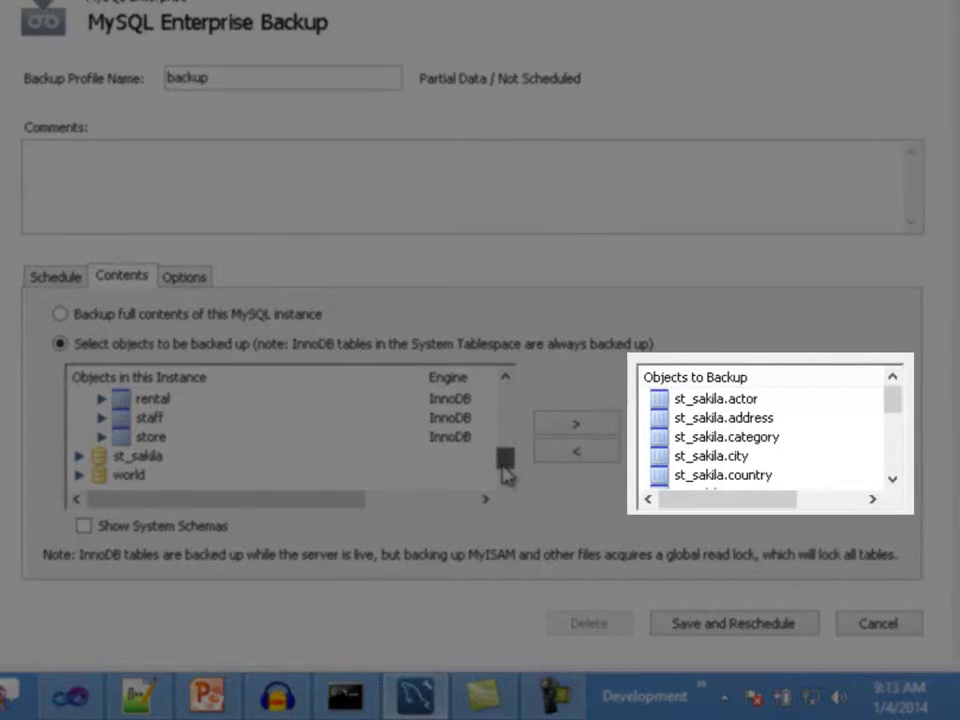
pyautogui.moveTo(890, 402)
pyautogui.mouseDown()
pyautogui.moveTo(889, 480)
pyautogui.moveTo(896, 399)
pyautogui.mouseUp()
pyautogui.moveTo(505, 457); pyautogui.dragTo(514, 399)
pyautogui.click(107, 400)
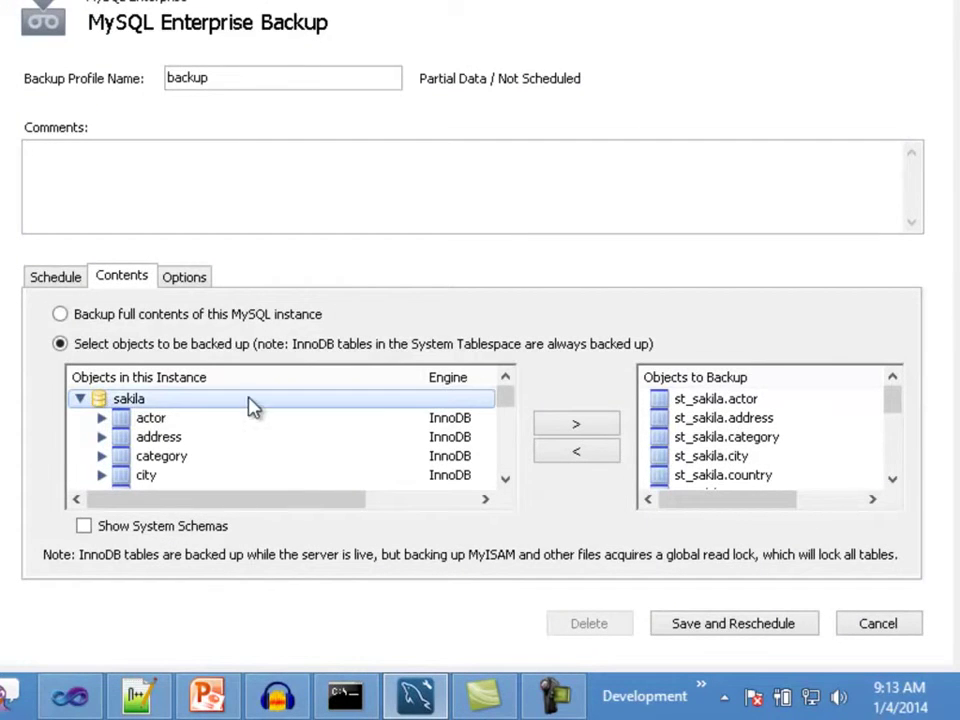
pyautogui.click(575, 425)
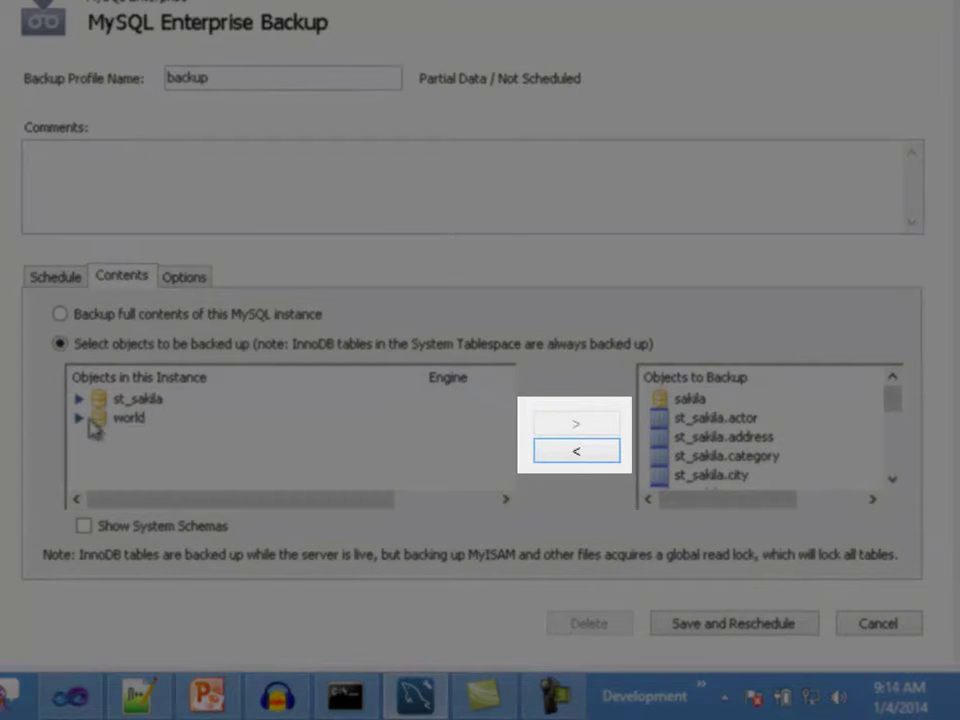
pyautogui.click(90, 420)
pyautogui.click(80, 419)
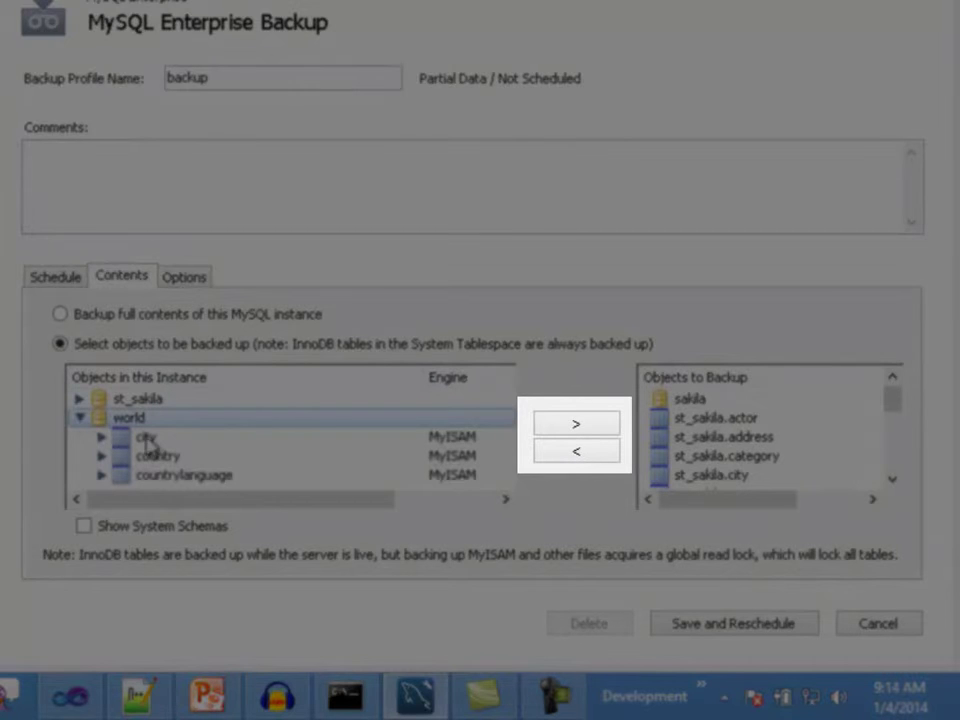
pyautogui.click(148, 437)
pyautogui.click(607, 428)
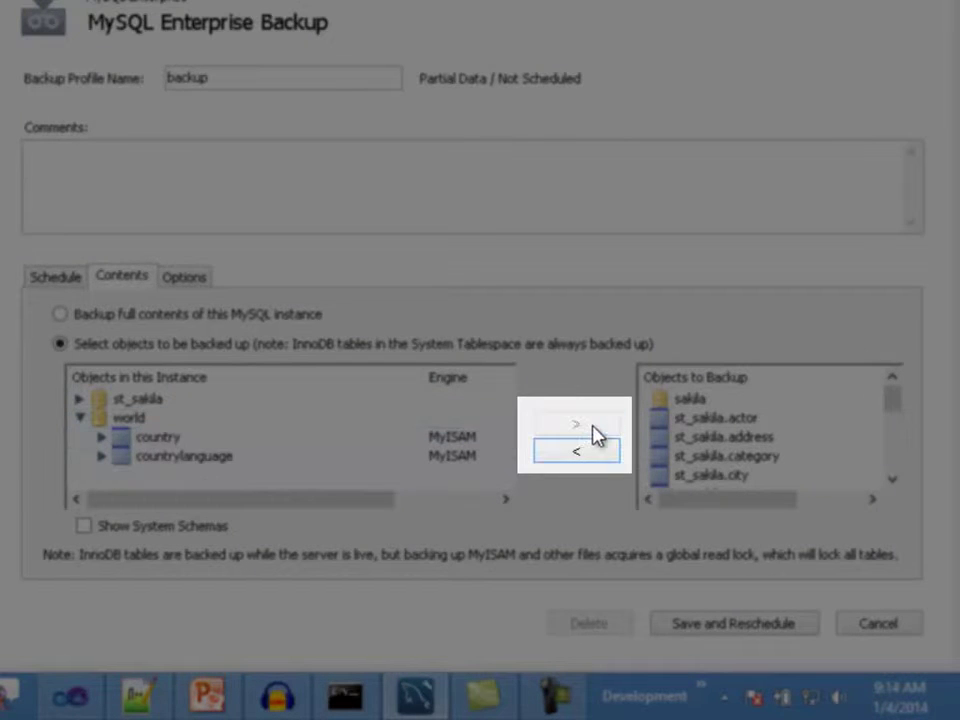
pyautogui.moveTo(898, 405); pyautogui.dragTo(900, 503)
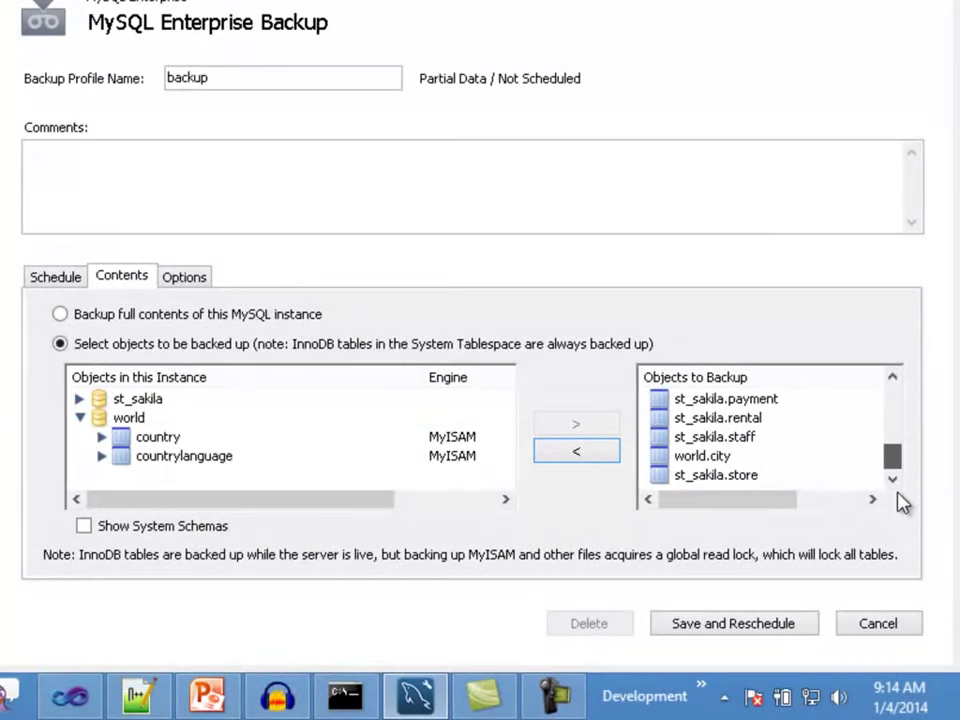
pyautogui.click(700, 456)
pyautogui.click(586, 452)
pyautogui.moveTo(892, 452); pyautogui.dragTo(894, 388)
pyautogui.click(688, 398)
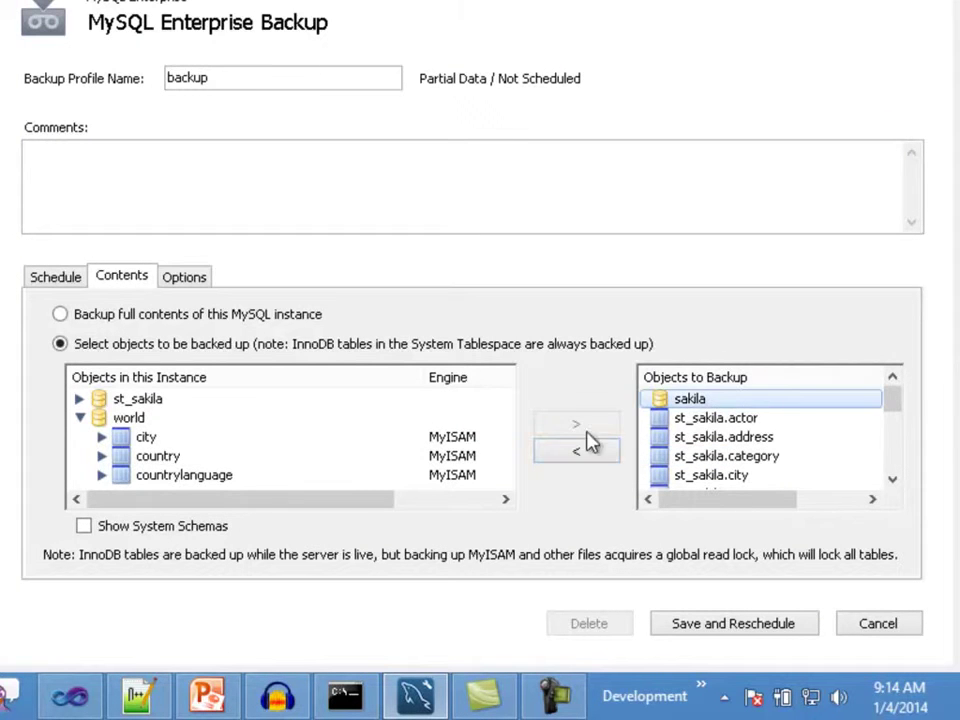
pyautogui.click(582, 456)
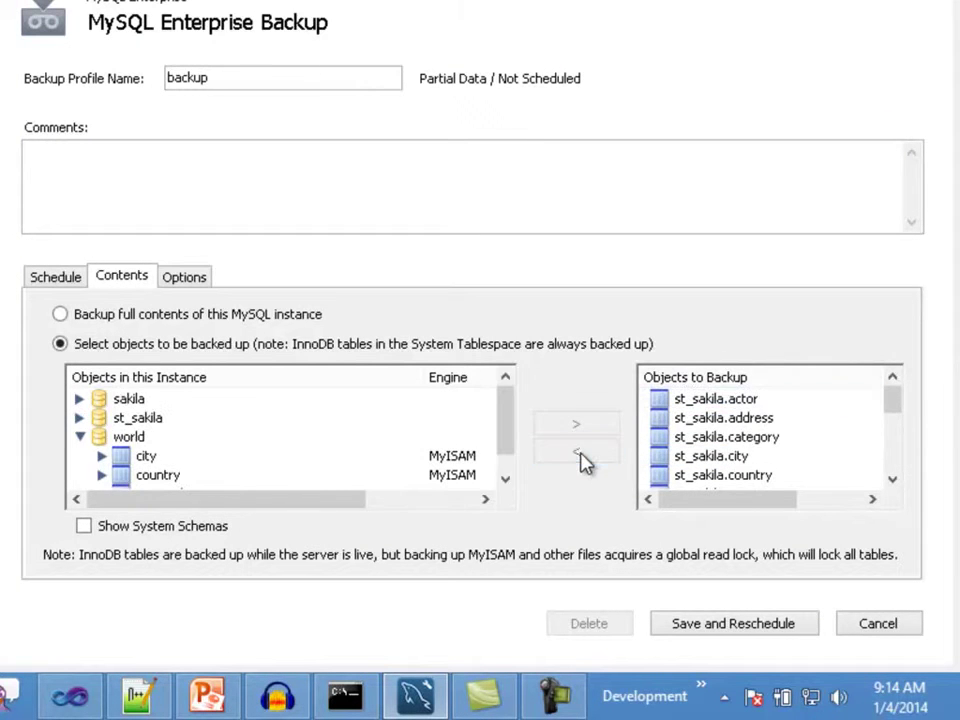
pyautogui.click(741, 400)
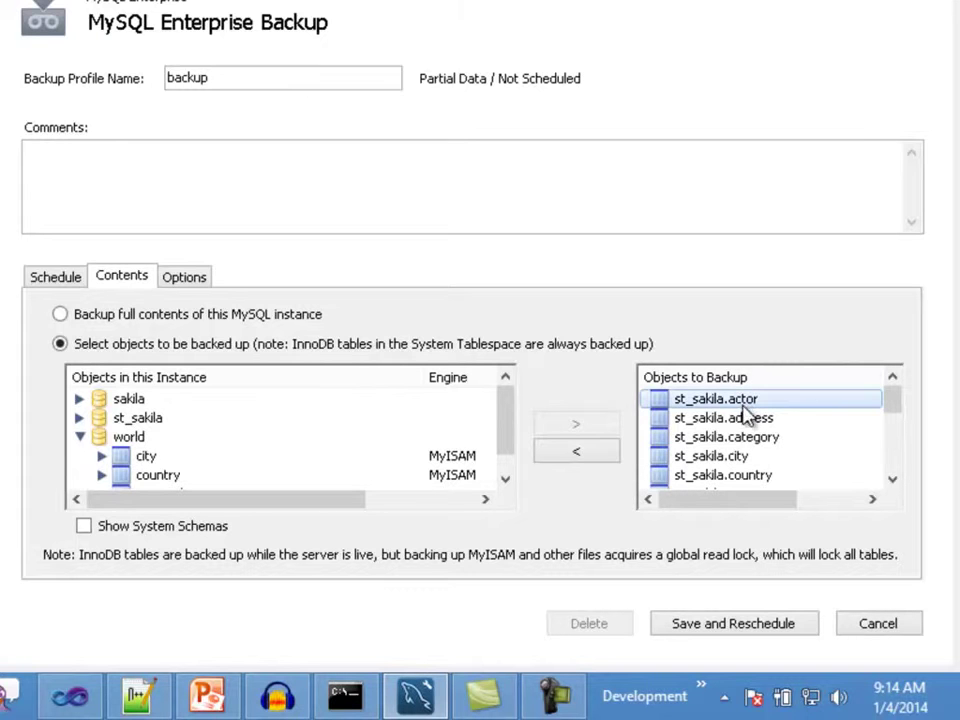
pyautogui.keyDown('shift'); pyautogui.click(737, 440); pyautogui.keyUp('shift')
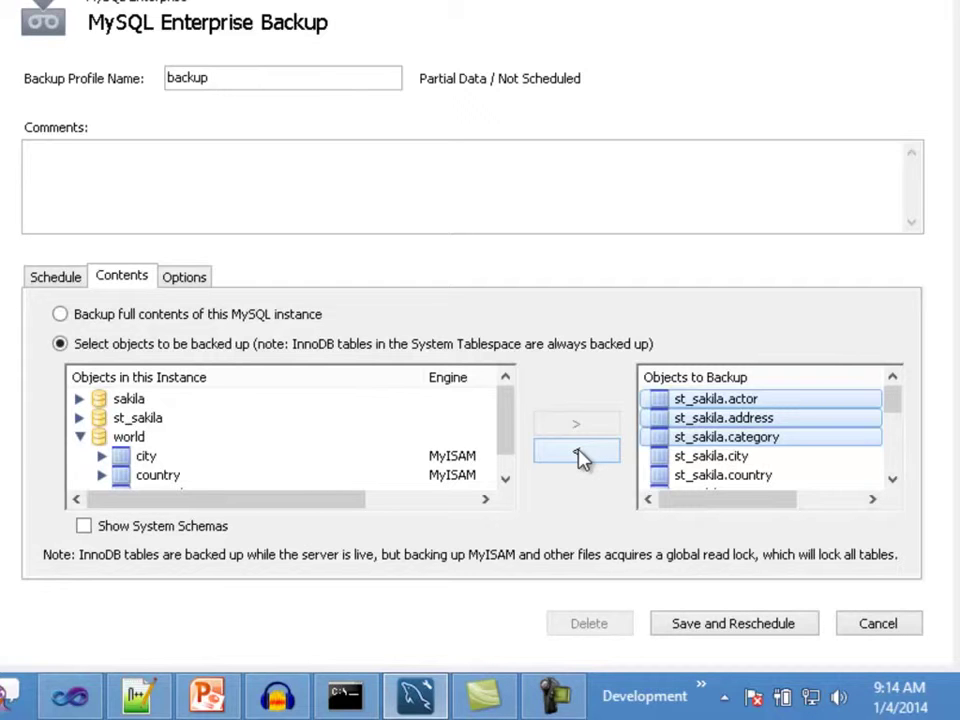
pyautogui.click(578, 455)
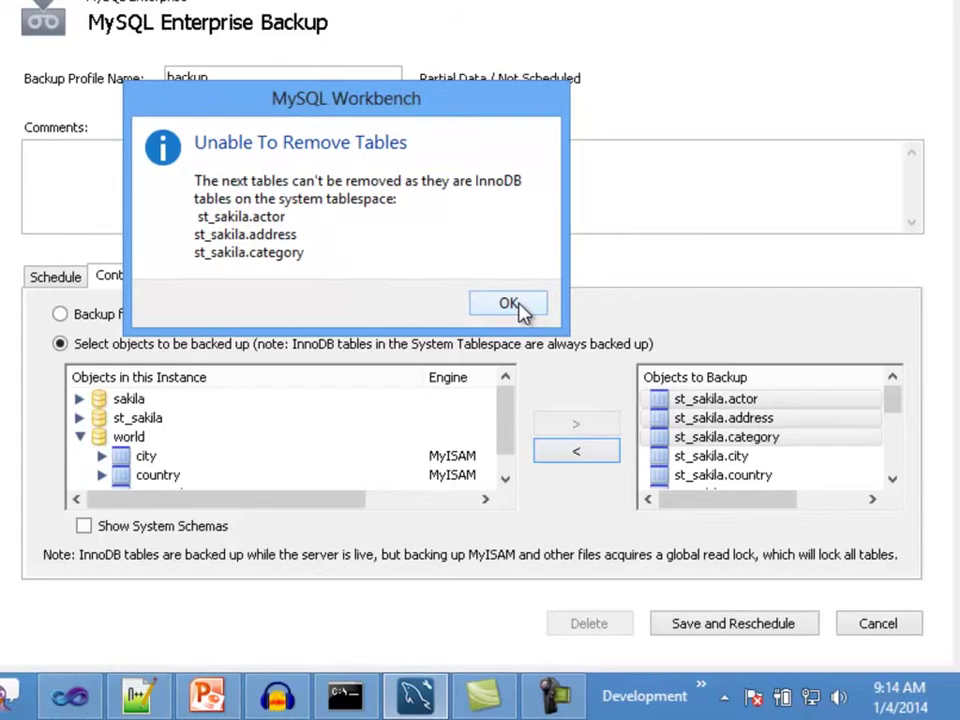
pyautogui.click(512, 305)
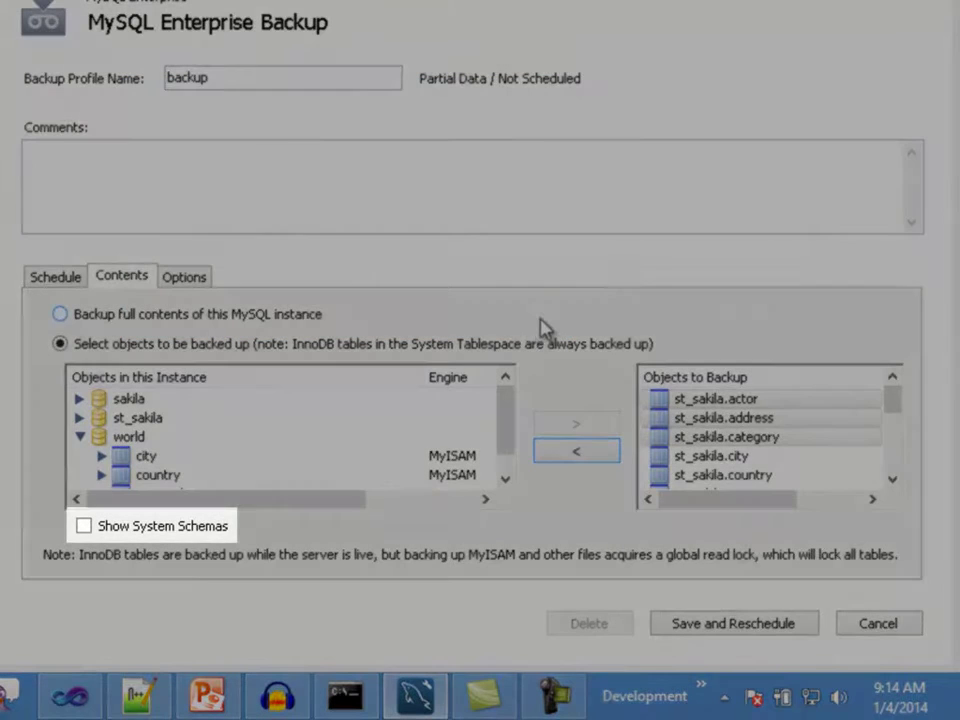
# Step: Show system schemas and select performance_schema, then the mysql database
pyautogui.click(84, 526)
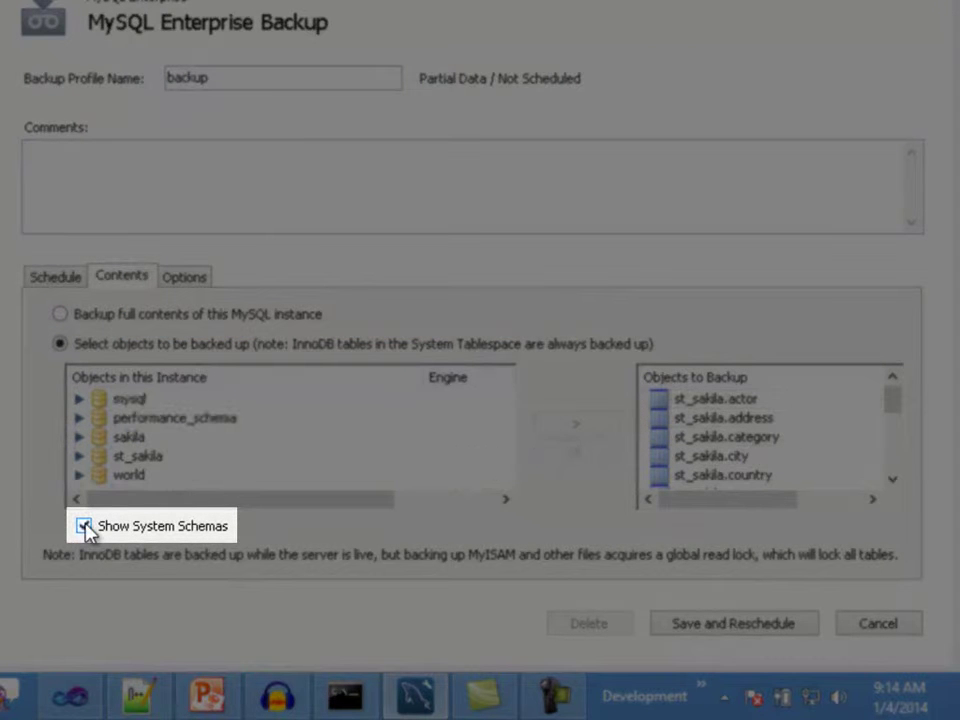
pyautogui.click(208, 426)
pyautogui.click(144, 400)
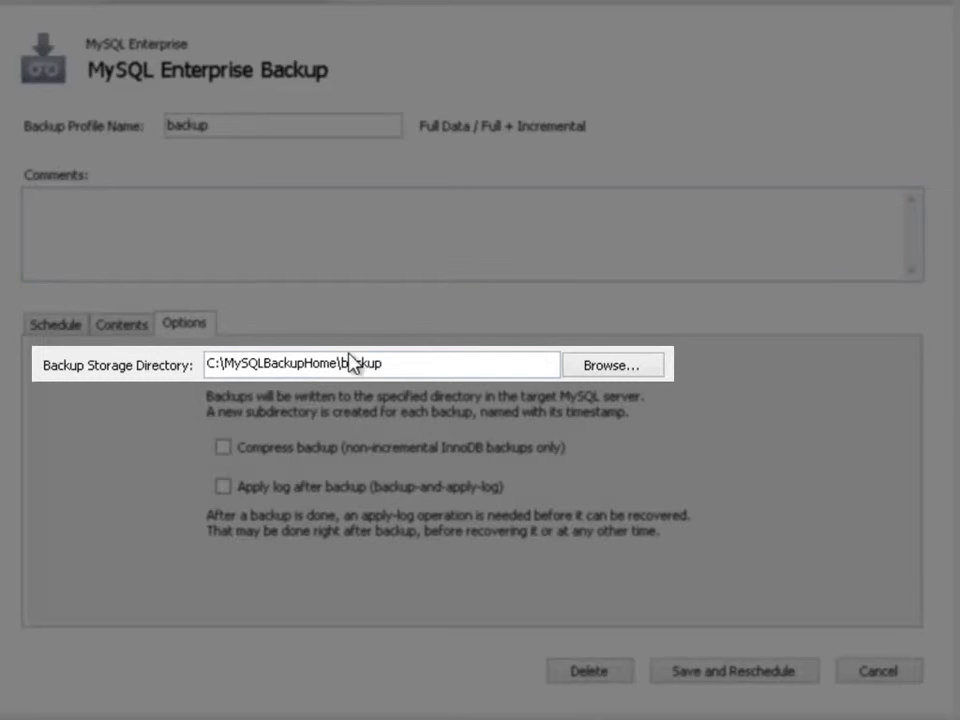
pyautogui.moveTo(340, 363); pyautogui.dragTo(186, 370)
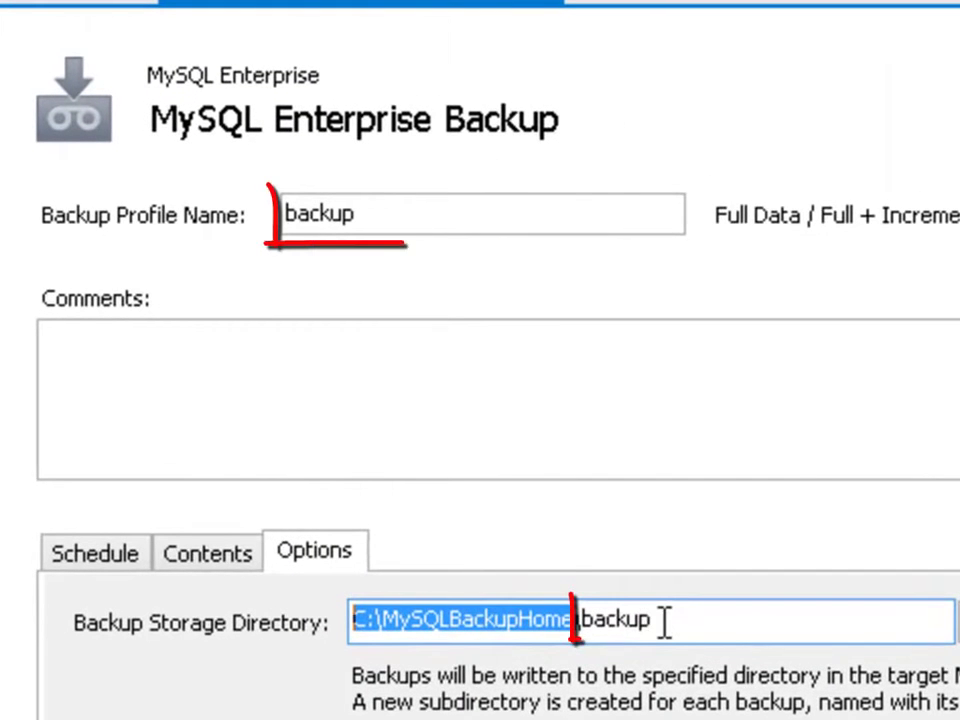
pyautogui.moveTo(665, 621); pyautogui.dragTo(581, 621)
pyautogui.moveTo(365, 214); pyautogui.dragTo(283, 214)
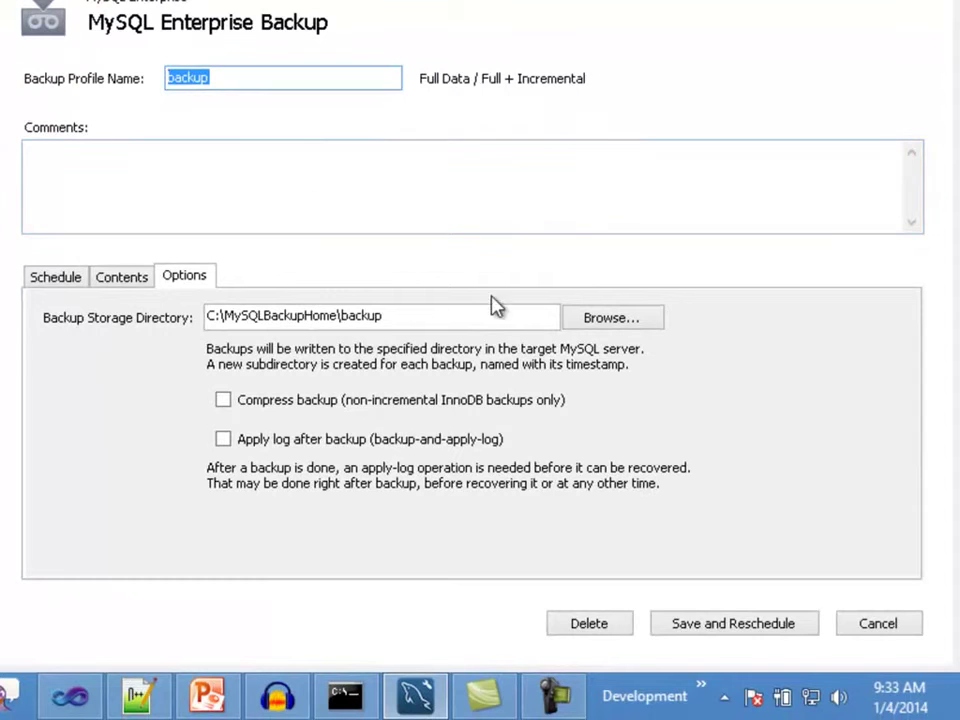
pyautogui.click(540, 315)
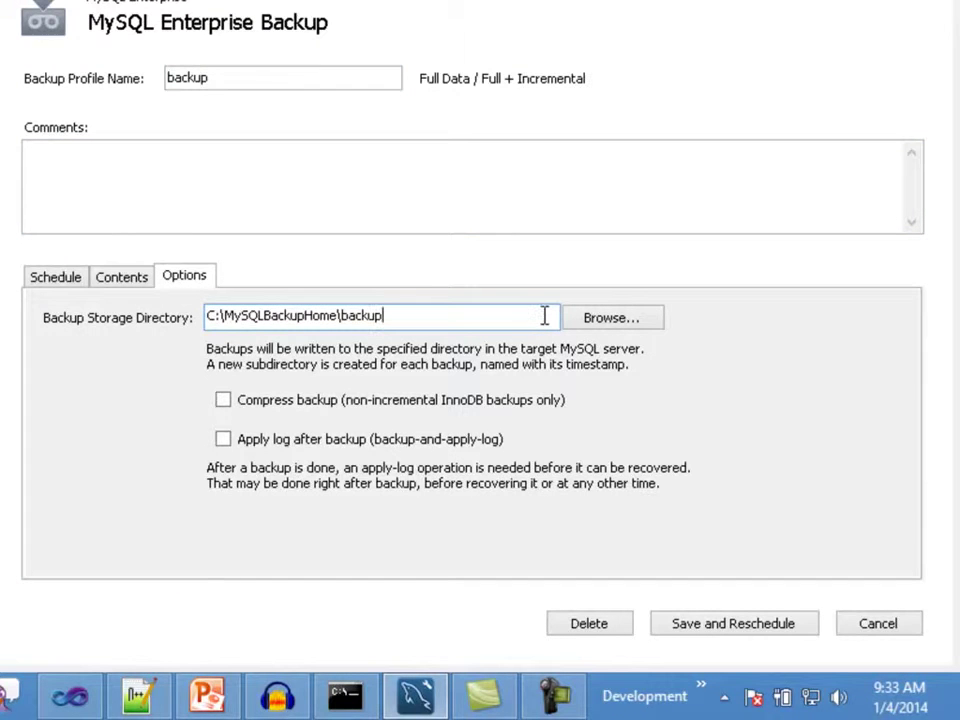
pyautogui.click(598, 326)
pyautogui.moveTo(508, 224); pyautogui.dragTo(514, 342)
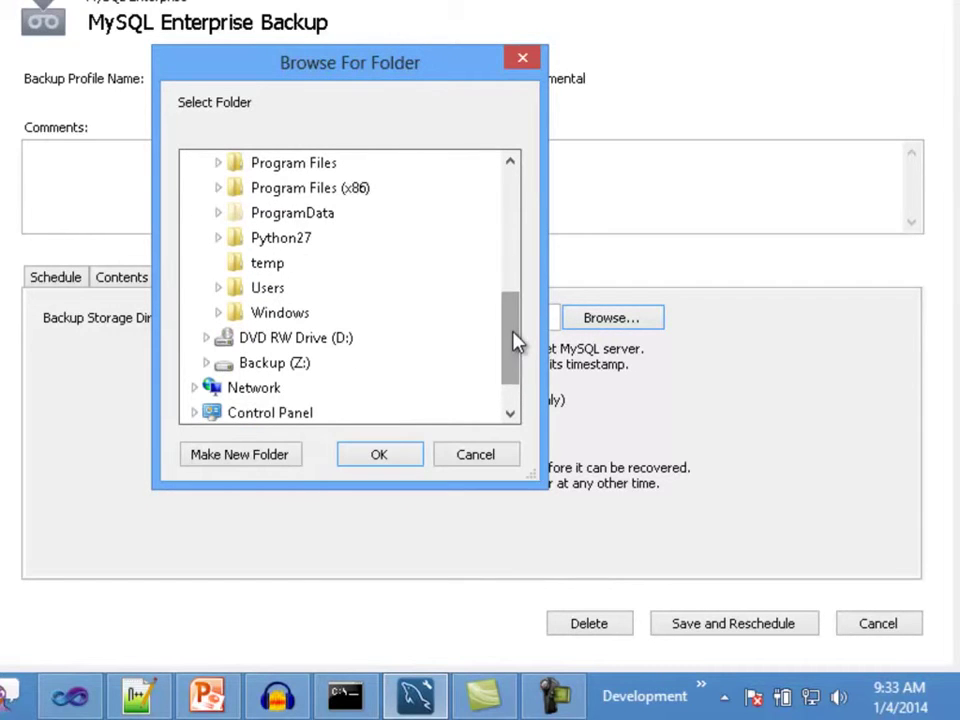
pyautogui.click(476, 455)
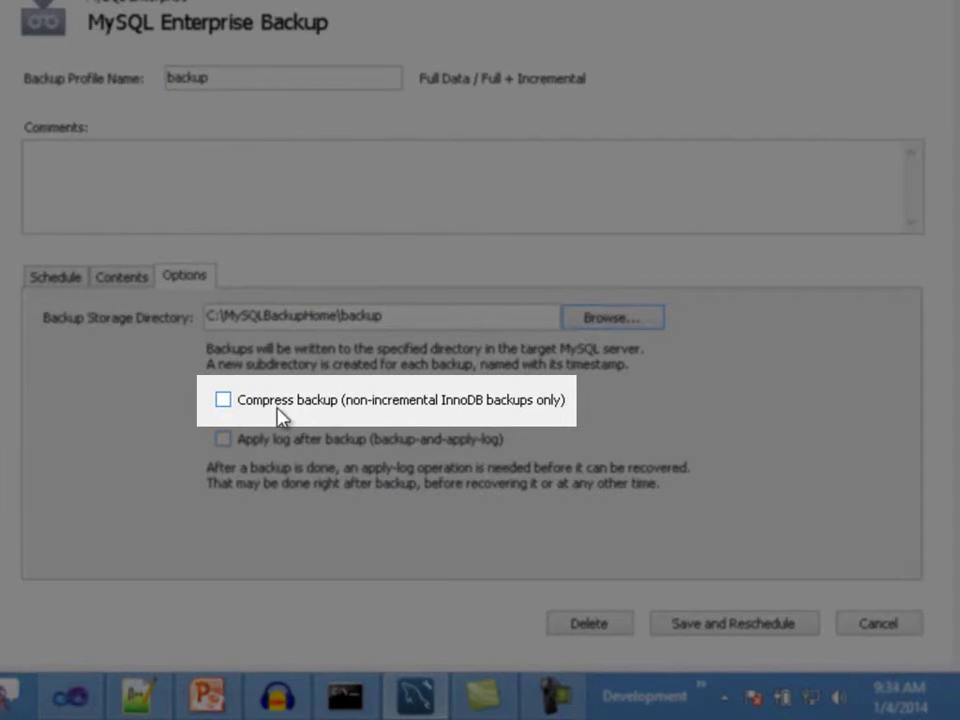
# Step: Enable Compress backup, leave Apply log after backup off, and save and reschedule the job
pyautogui.click(225, 405)
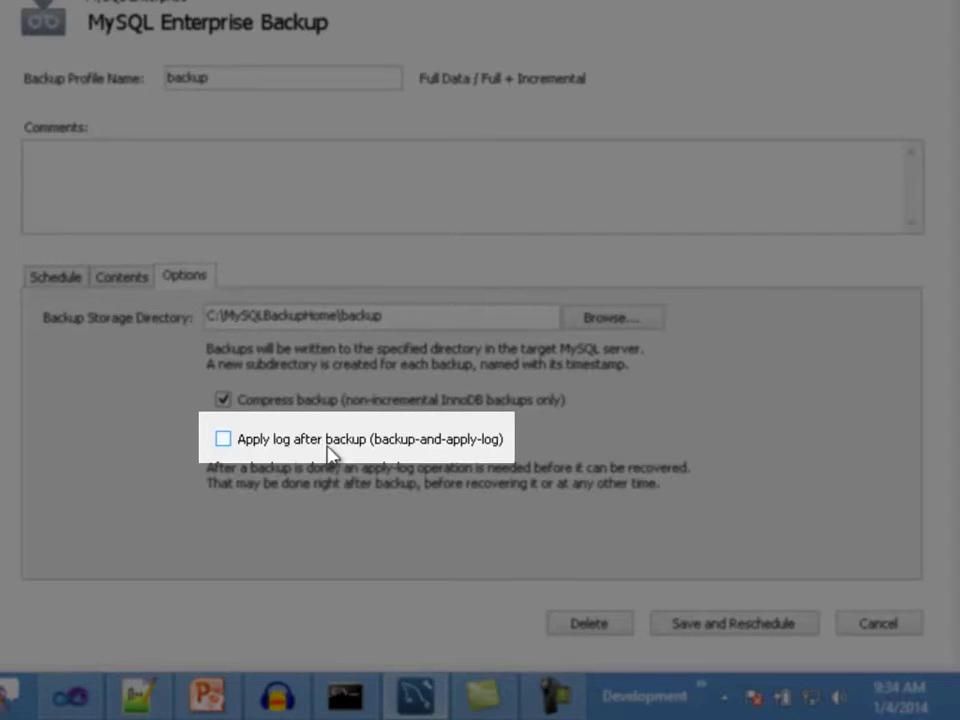
pyautogui.click(240, 444)
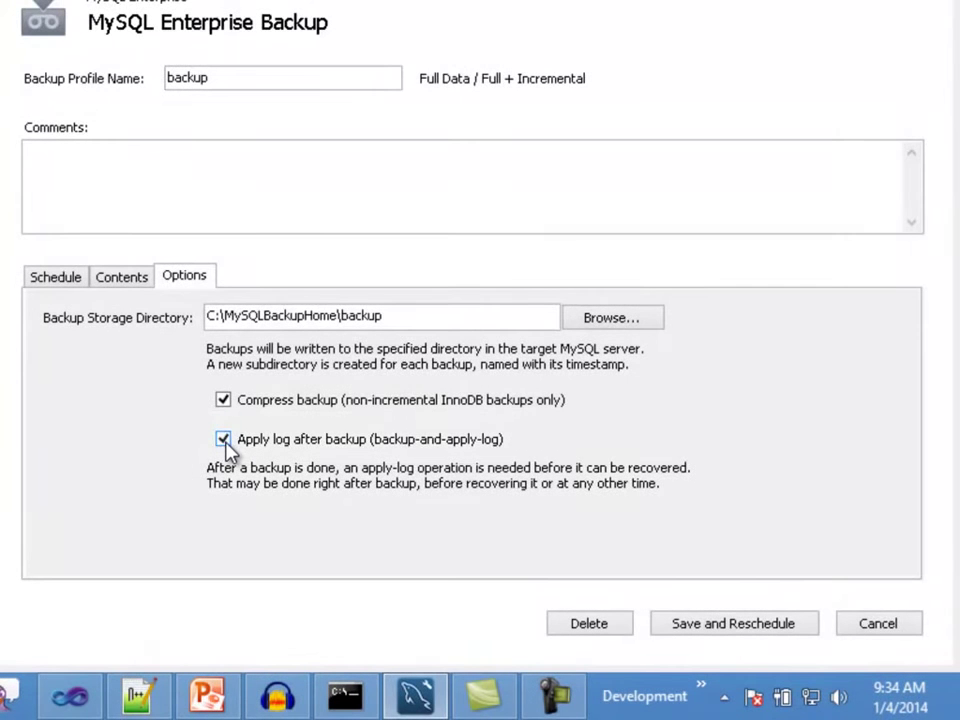
pyautogui.click(224, 441)
pyautogui.click(744, 627)
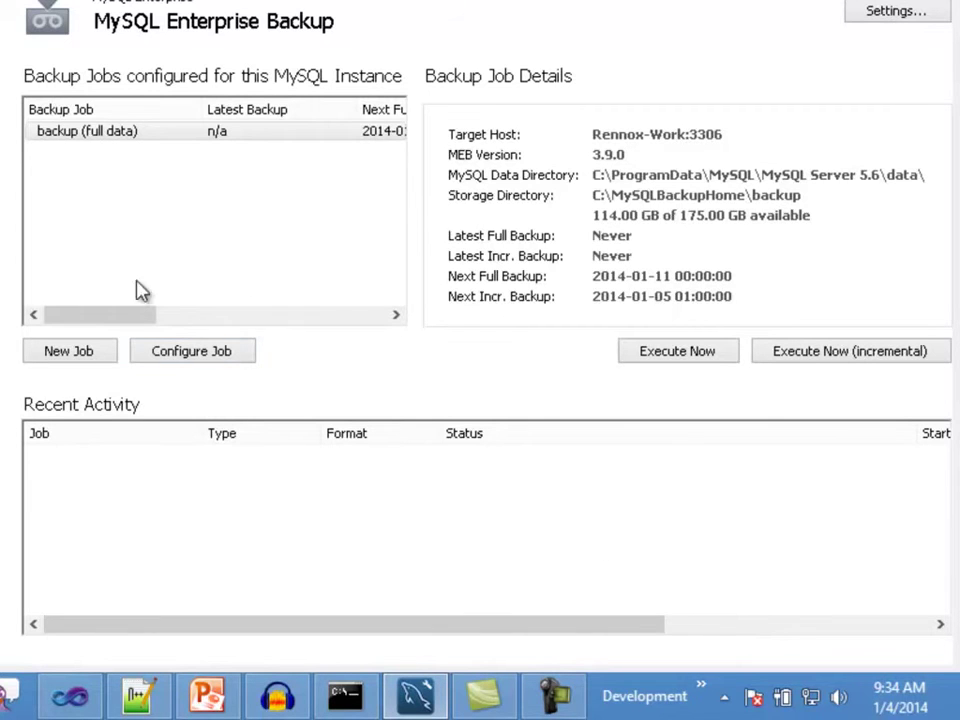
pyautogui.click(126, 135)
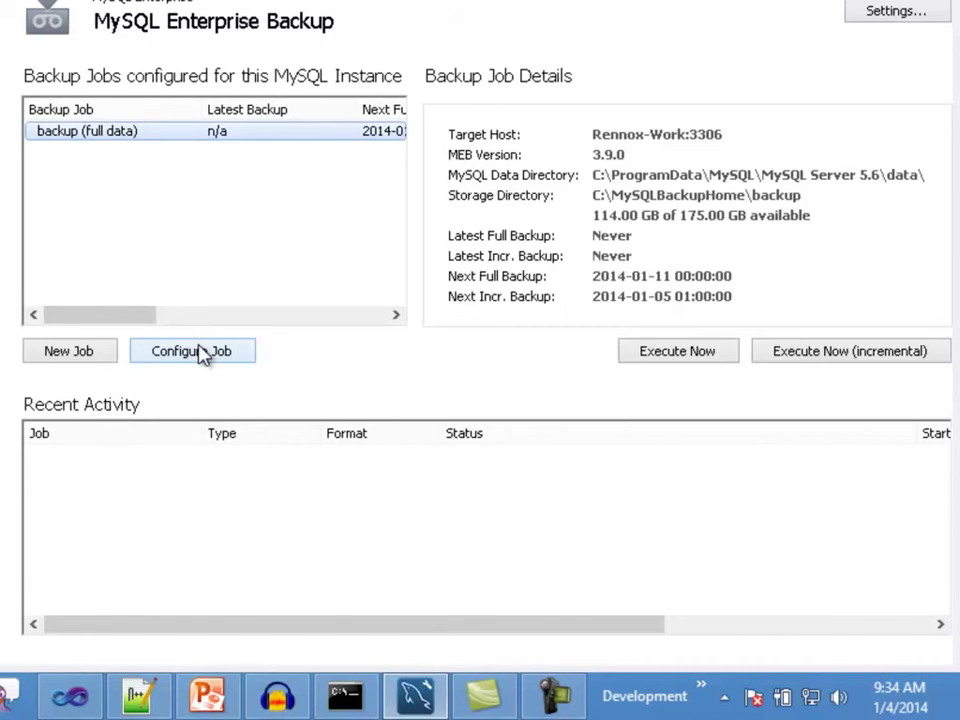
pyautogui.click(195, 352)
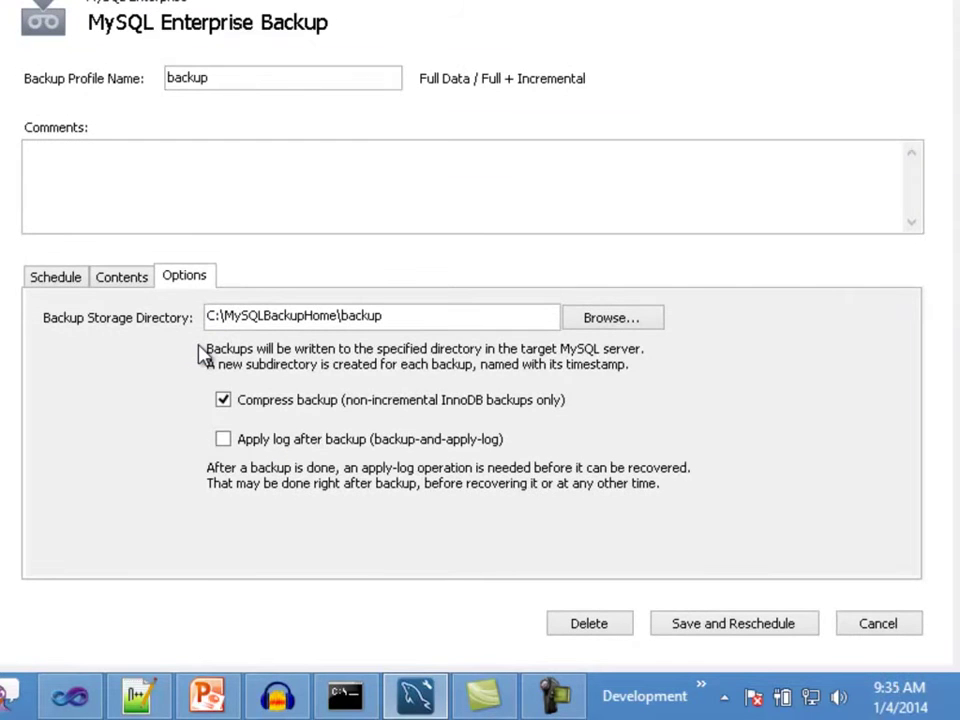
pyautogui.click(878, 623)
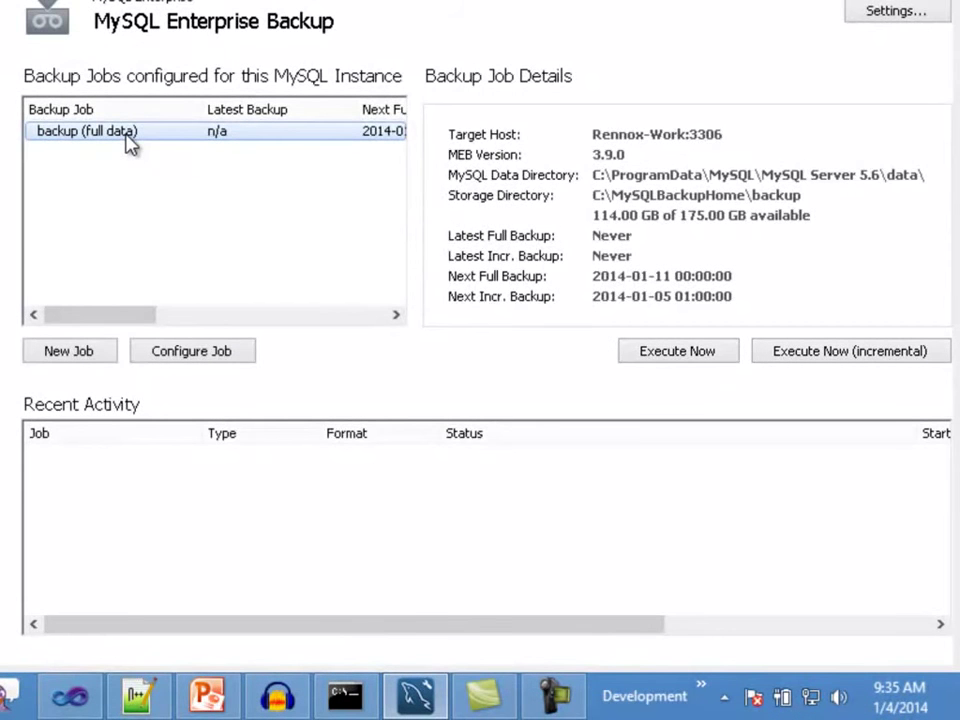
pyautogui.rightClick(128, 142)
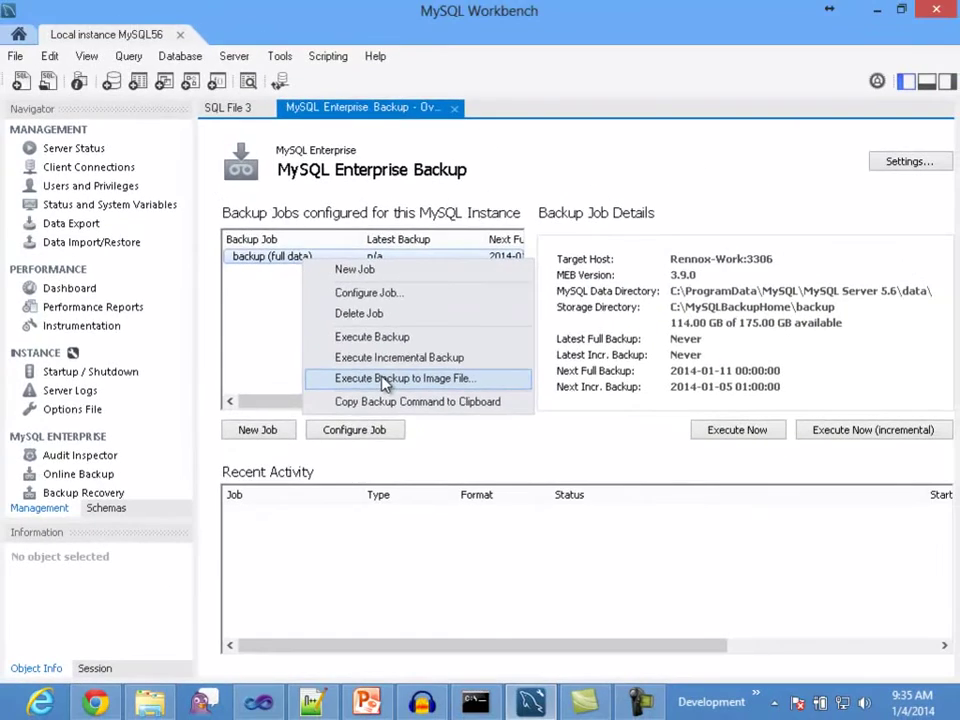
pyautogui.click(396, 407)
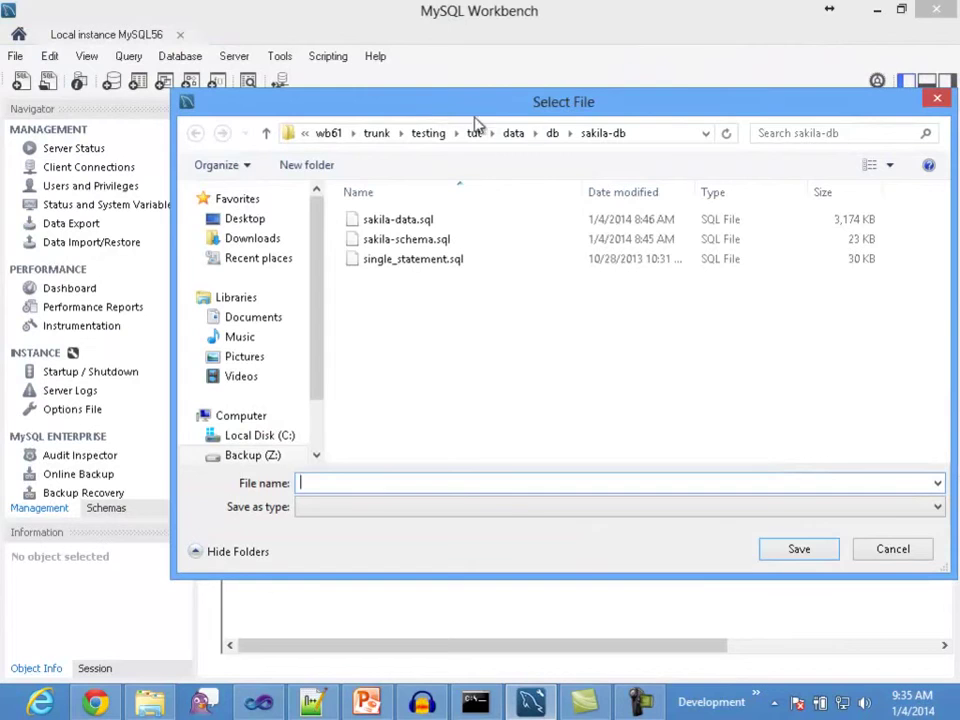
pyautogui.click(893, 550)
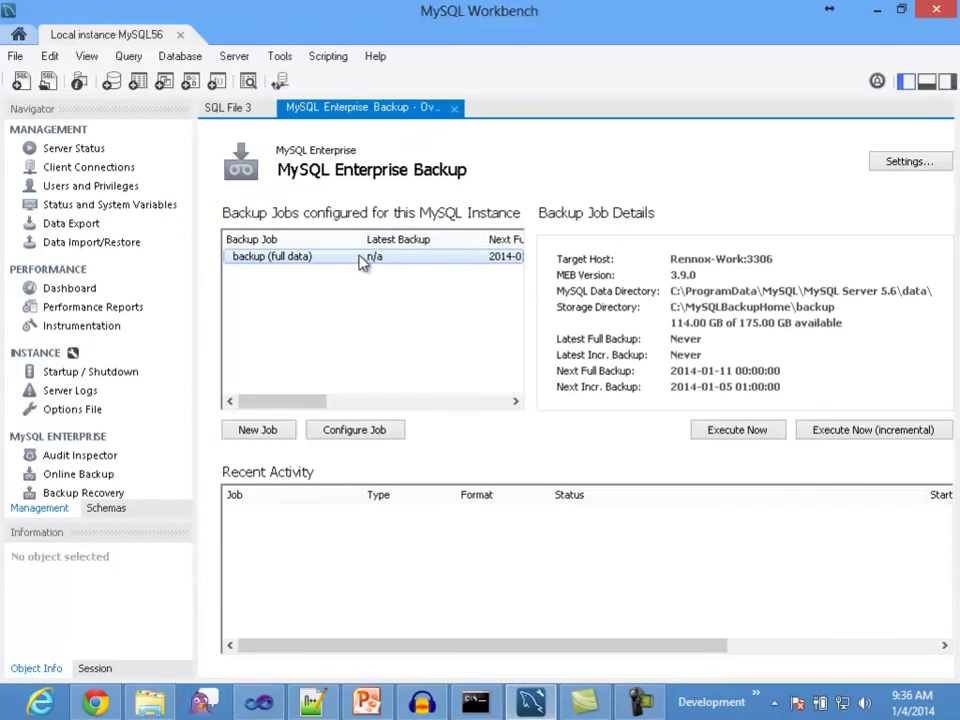
# Step: Select the backup (full data) action from the job's right-click menu
pyautogui.rightClick(360, 257)
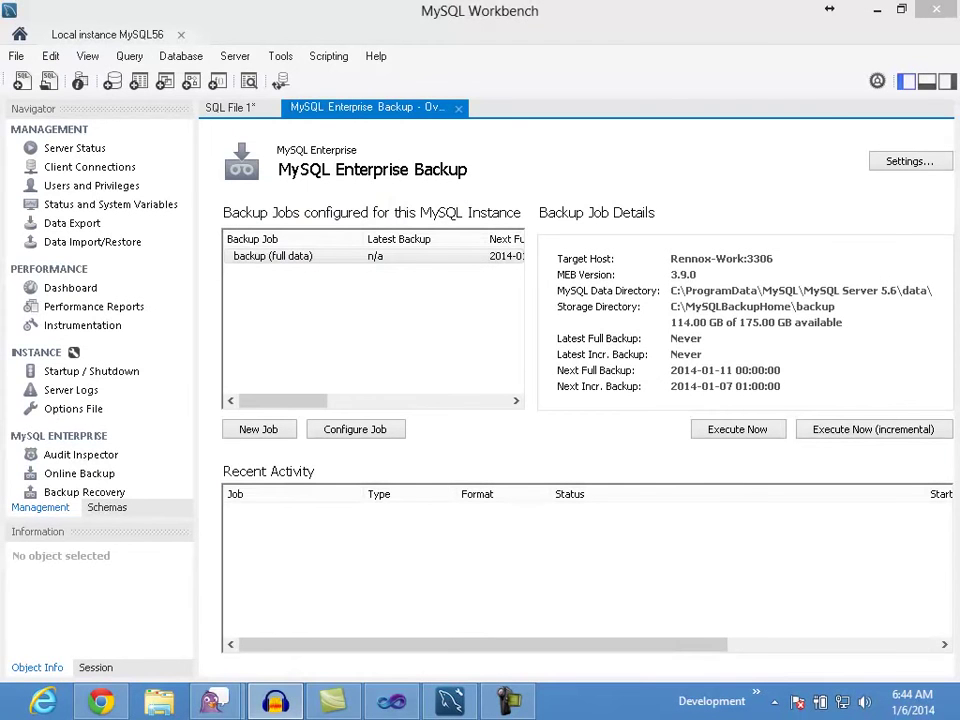
pyautogui.click(606, 26)
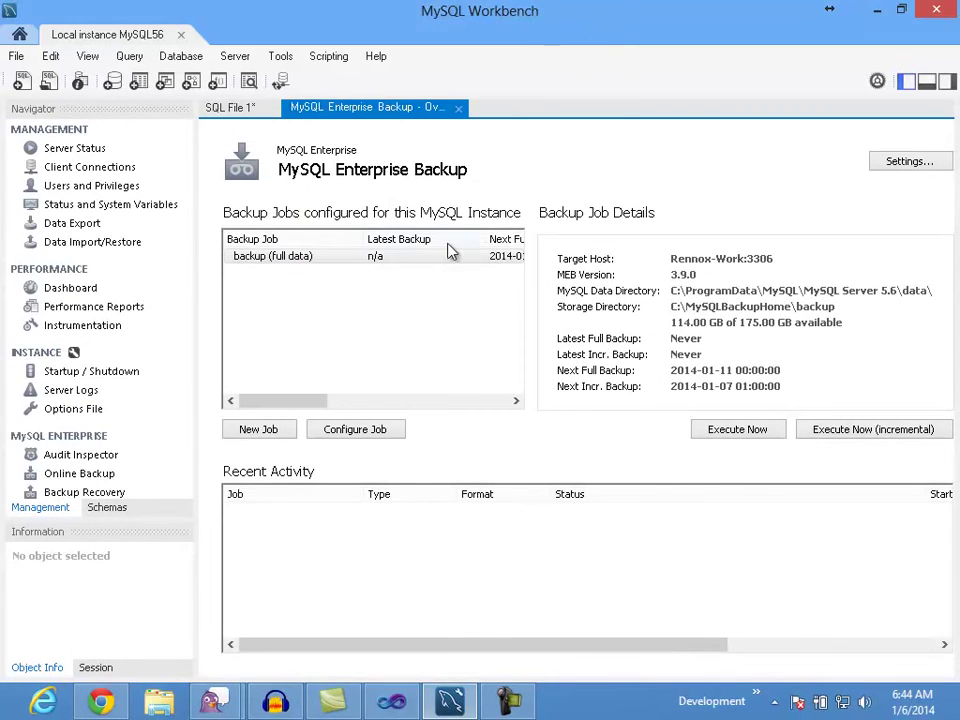
pyautogui.click(300, 266)
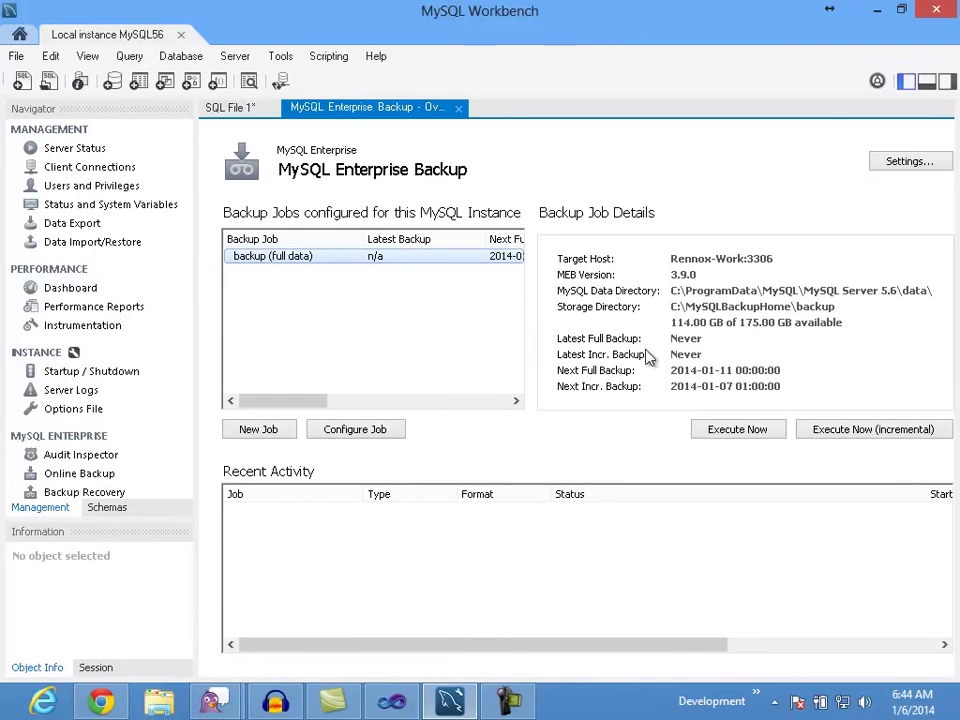
# Step: Execute the full backup now and close its progress window once it finishes
pyautogui.click(731, 437)
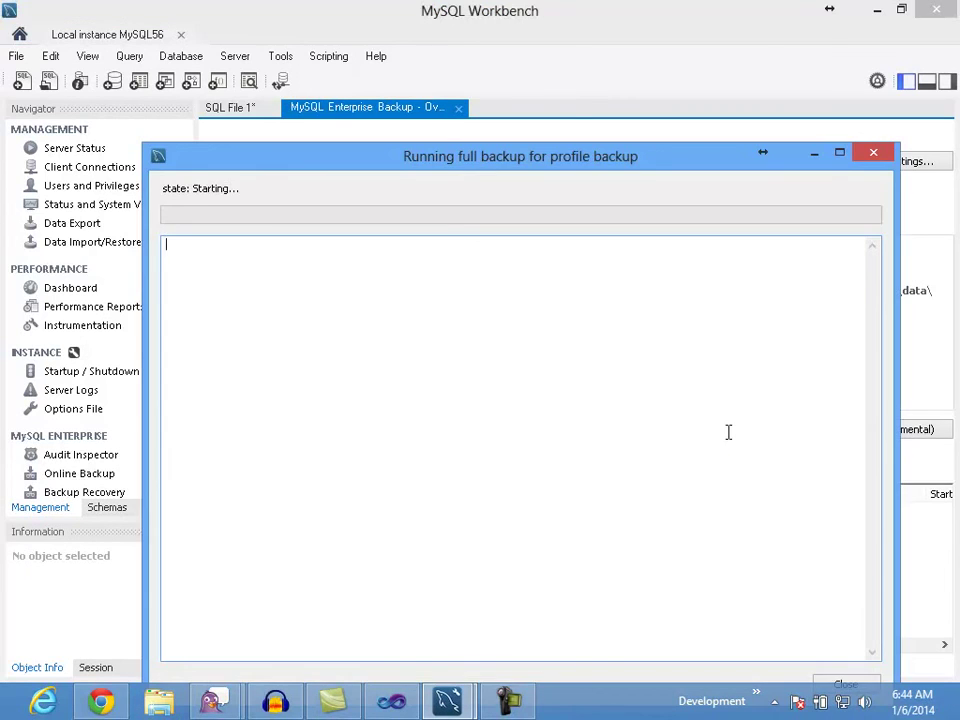
pyautogui.moveTo(555, 165); pyautogui.dragTo(531, 112)
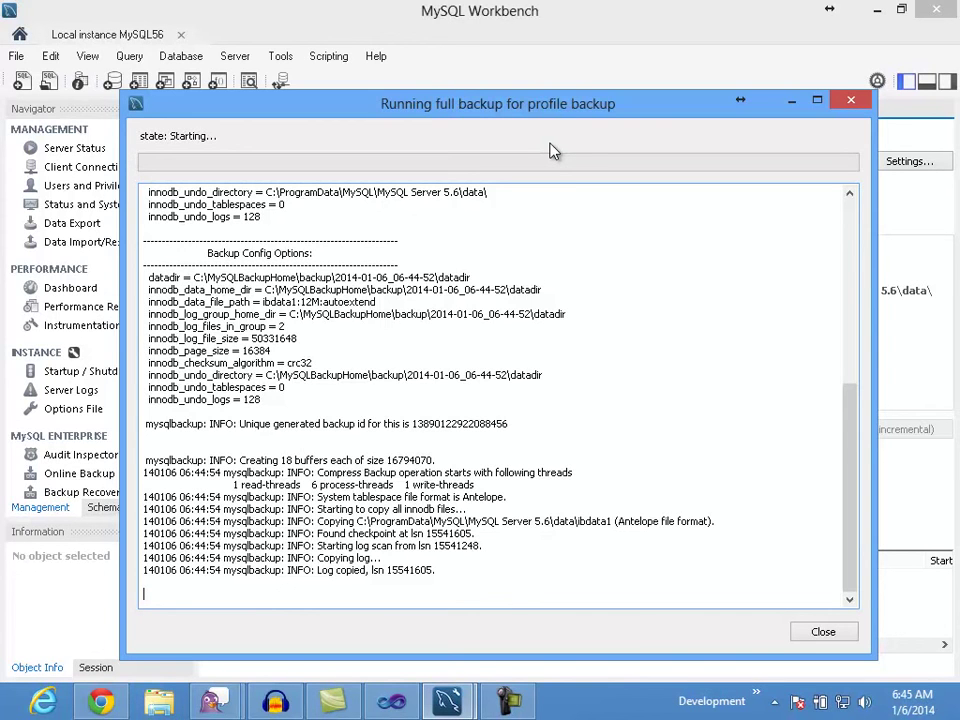
pyautogui.click(824, 635)
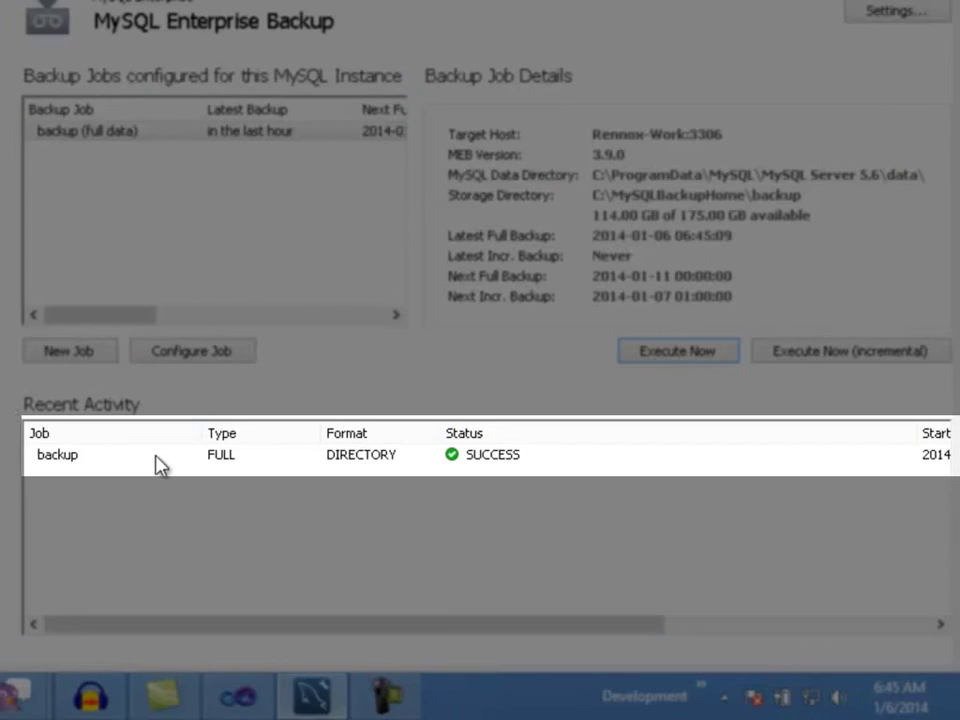
pyautogui.click(158, 459)
pyautogui.rightClick(192, 468)
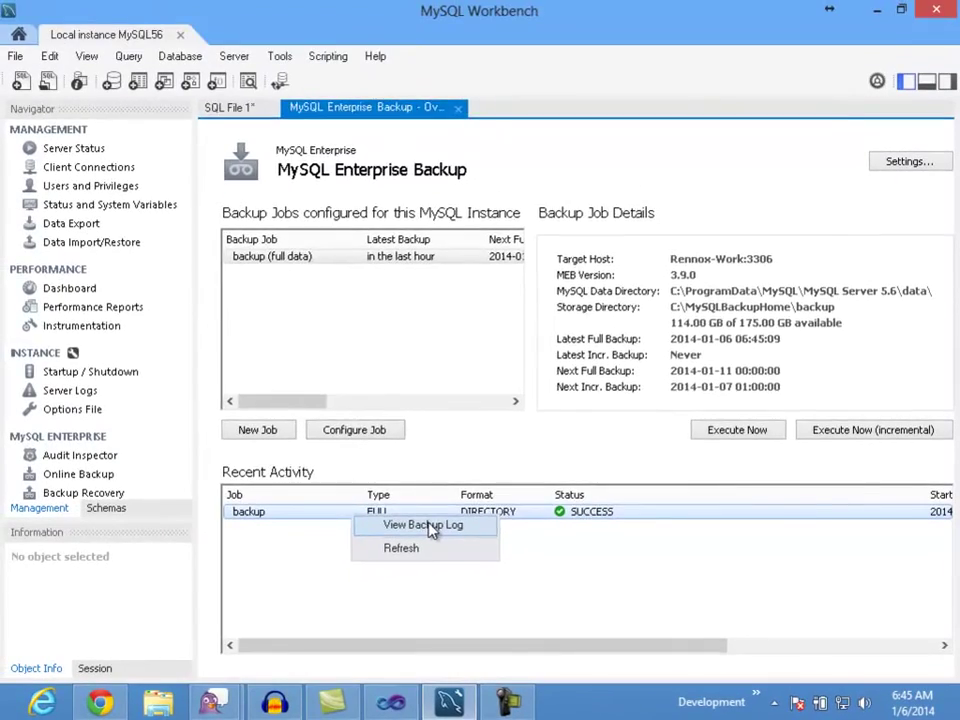
pyautogui.click(406, 519)
pyautogui.moveTo(821, 182); pyautogui.dragTo(826, 540)
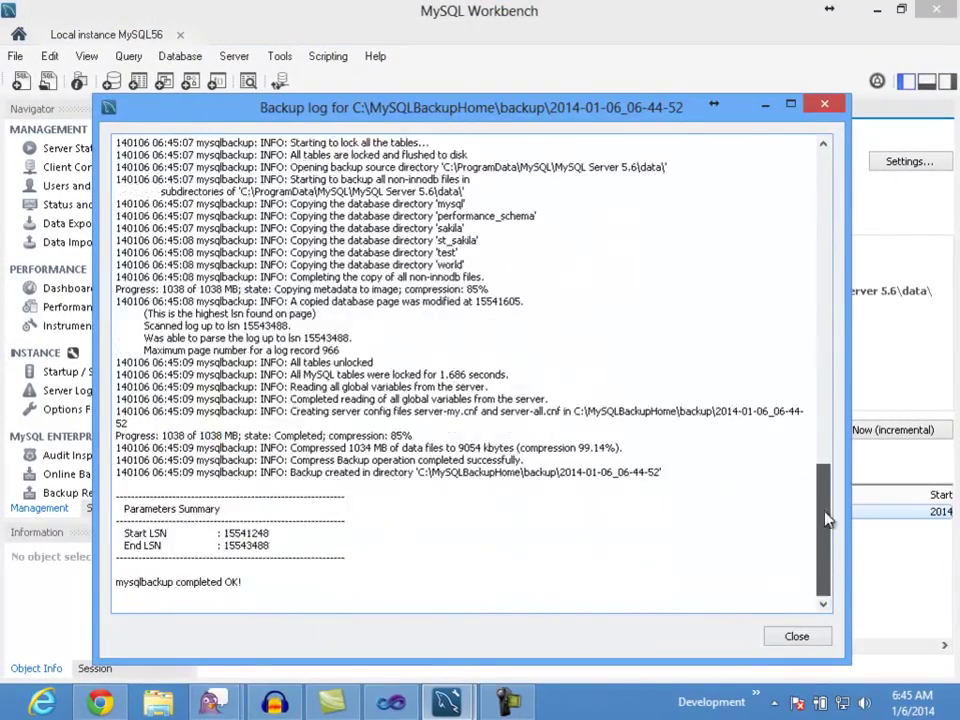
pyautogui.click(795, 637)
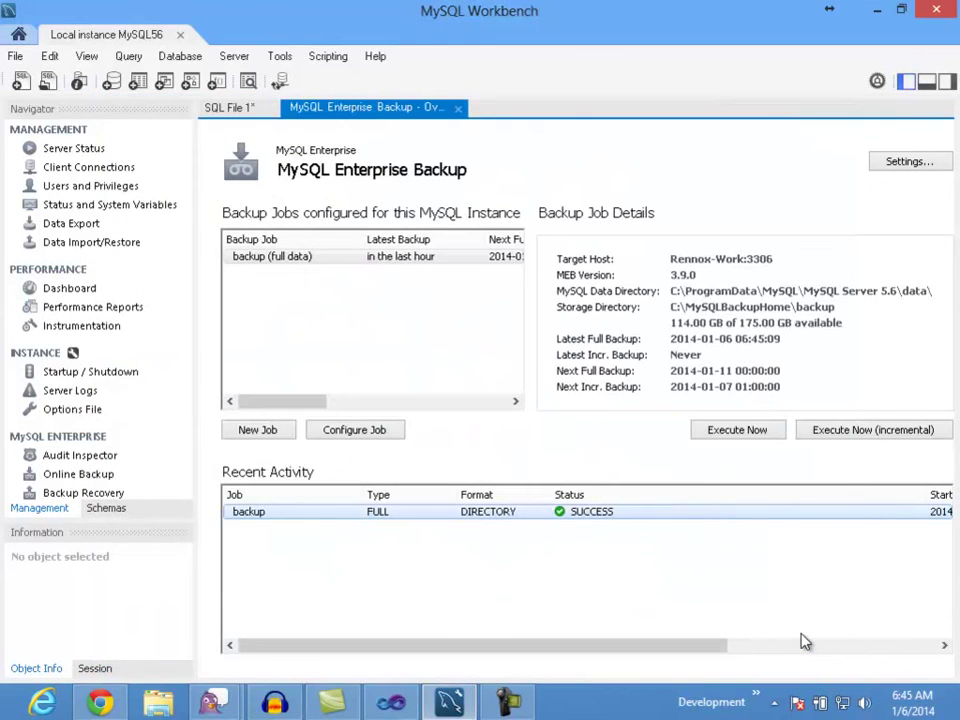